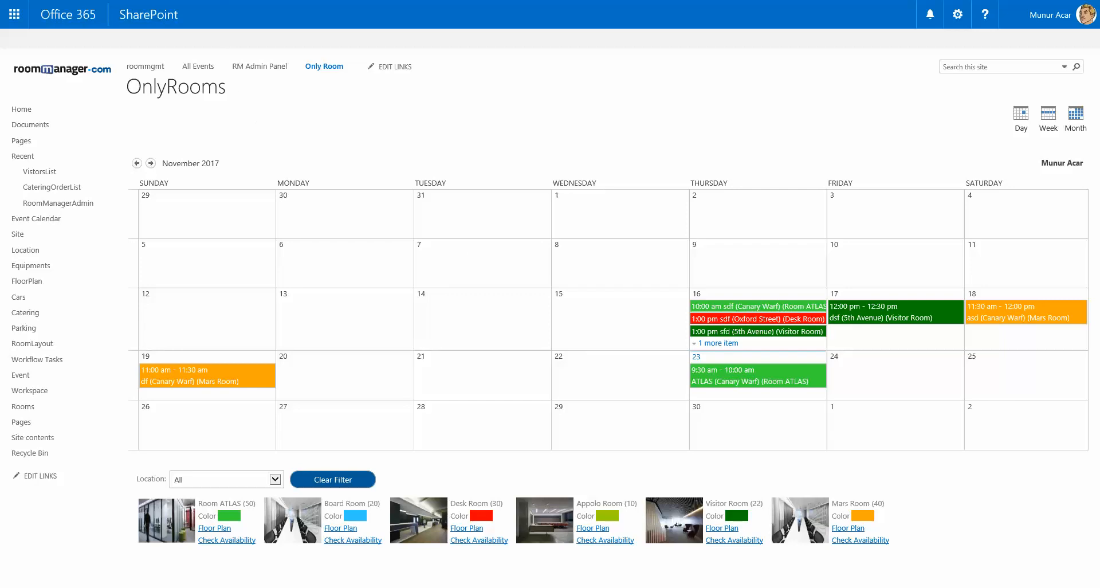
Open the Solutions gallery from the top-level site settings
{"action": "left_click", "coordinate": [956, 22]}
{"action": "left_click", "coordinate": [907, 219]}
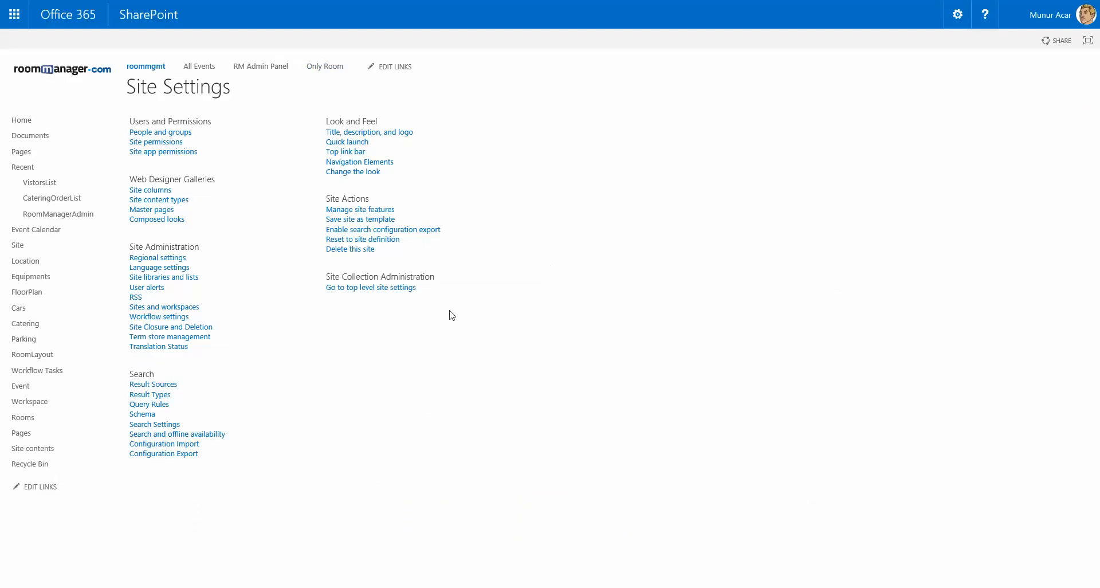
{"action": "left_click", "coordinate": [400, 287]}
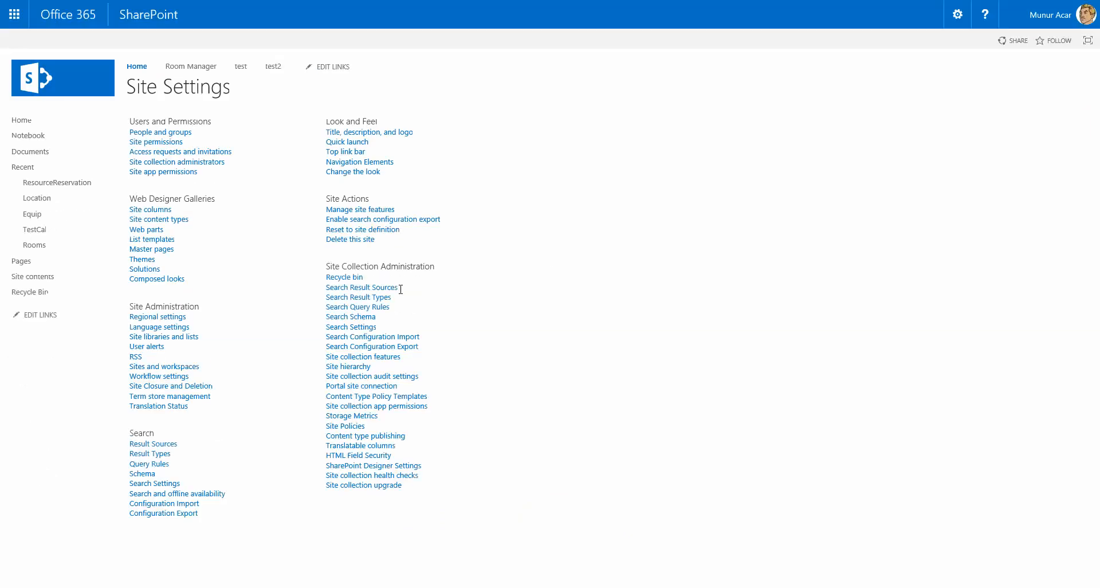
{"action": "left_click_drag", "start_coordinate": [129, 86], "coordinate": [238, 92]}
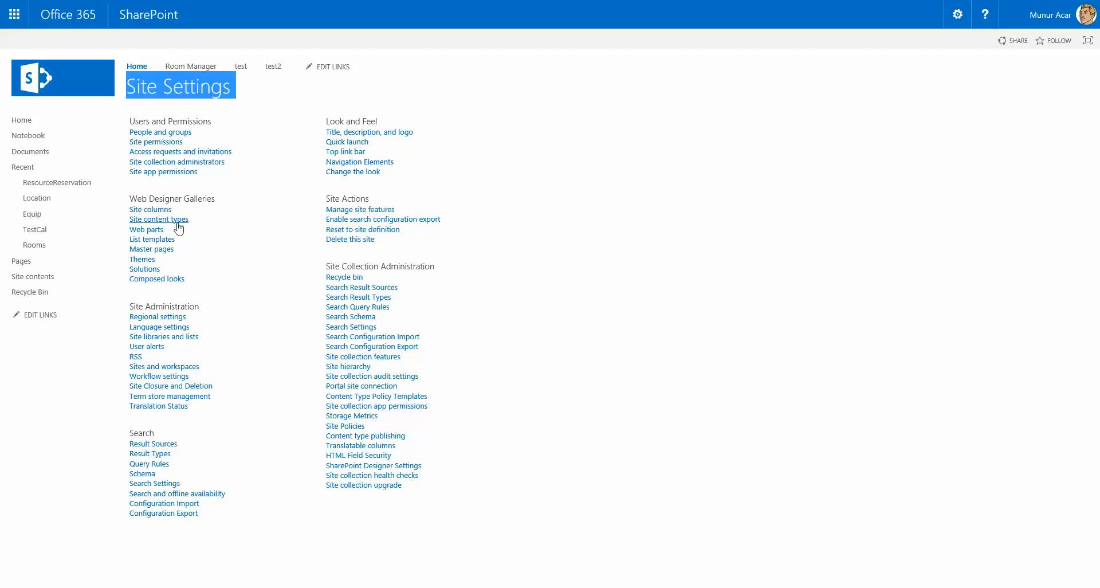
{"action": "left_click", "coordinate": [145, 270]}
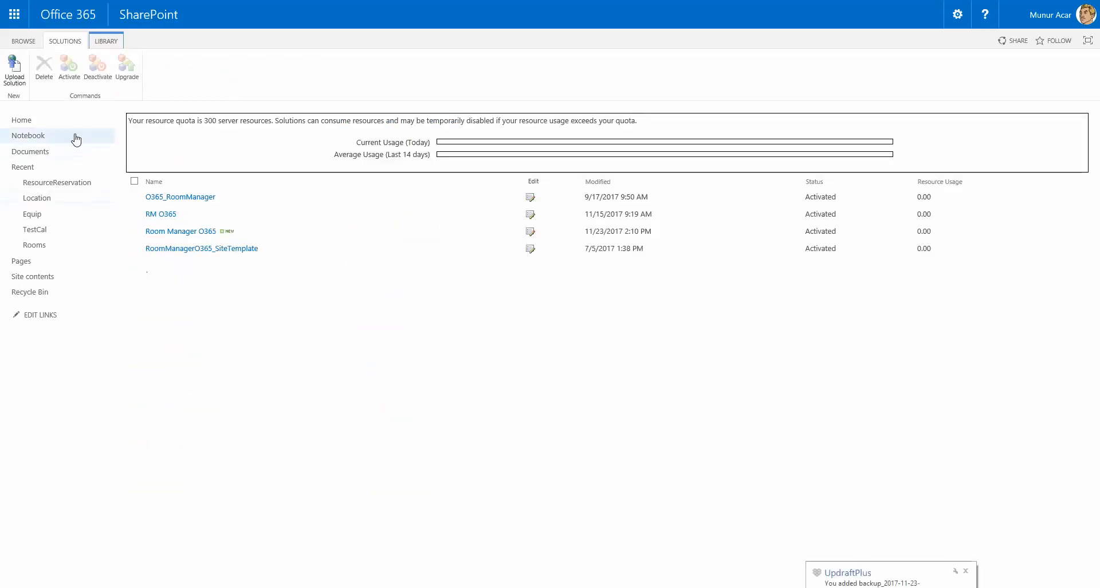
View the solution upload dialog, cancel it, and check the available actions for the RoomManagerO365_SiteTemplate solution
{"action": "left_click", "coordinate": [22, 80]}
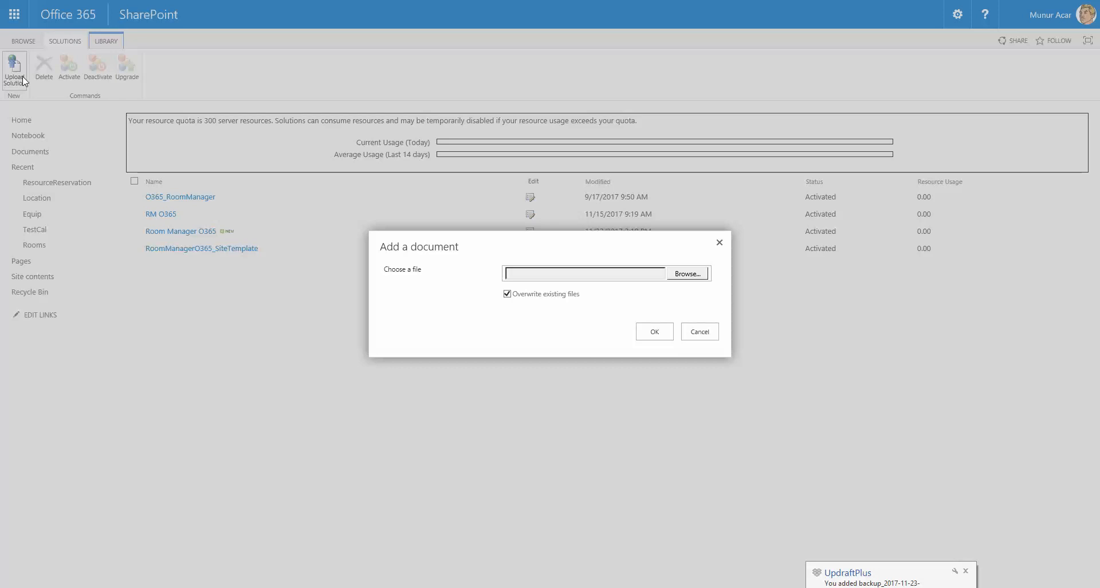
{"action": "left_click", "coordinate": [700, 331]}
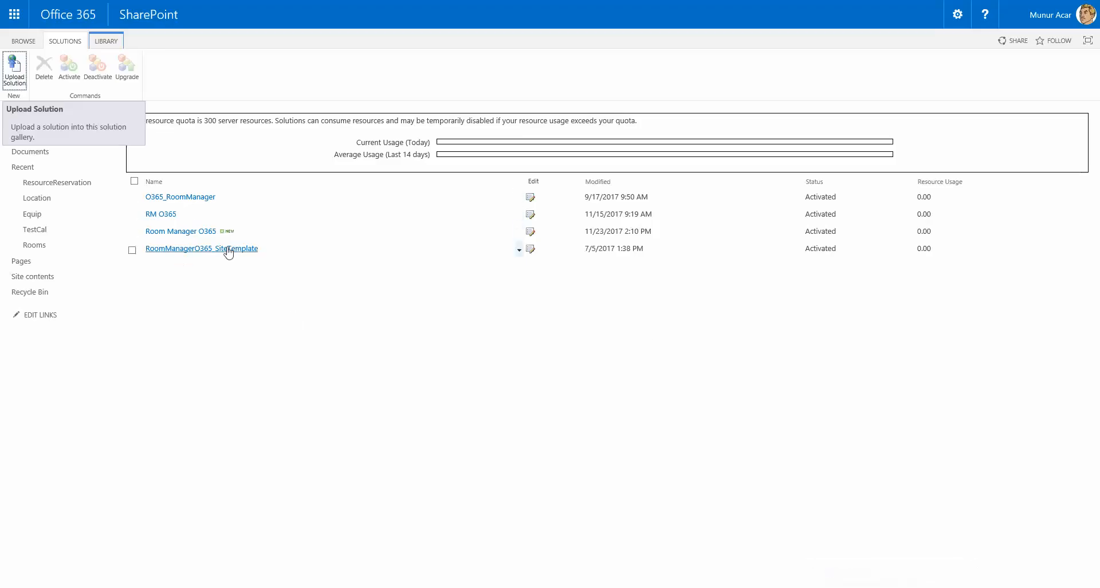
{"action": "left_click", "coordinate": [518, 251]}
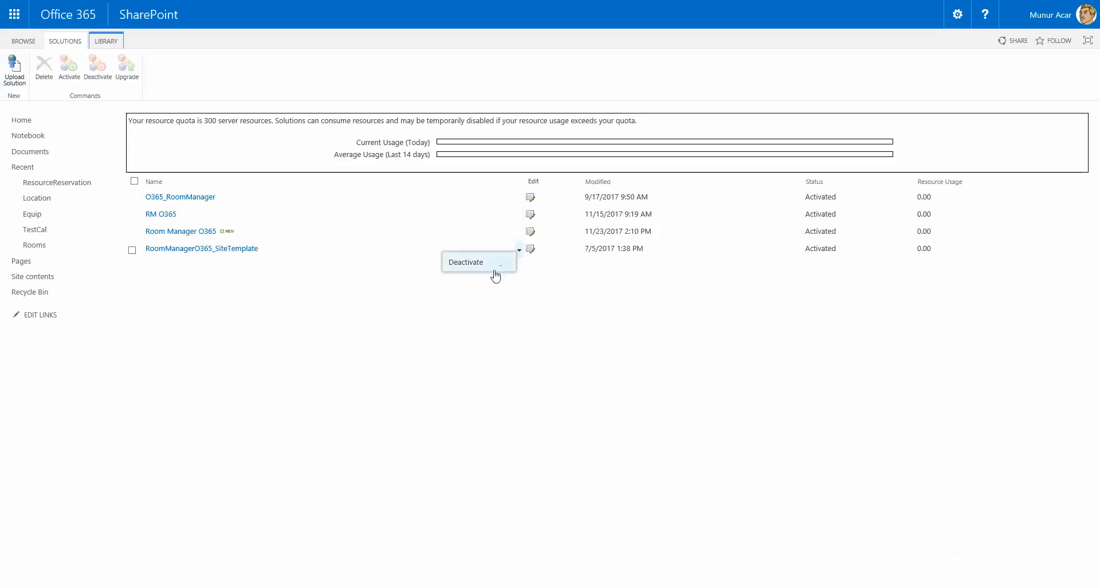
{"action": "left_click", "coordinate": [492, 359]}
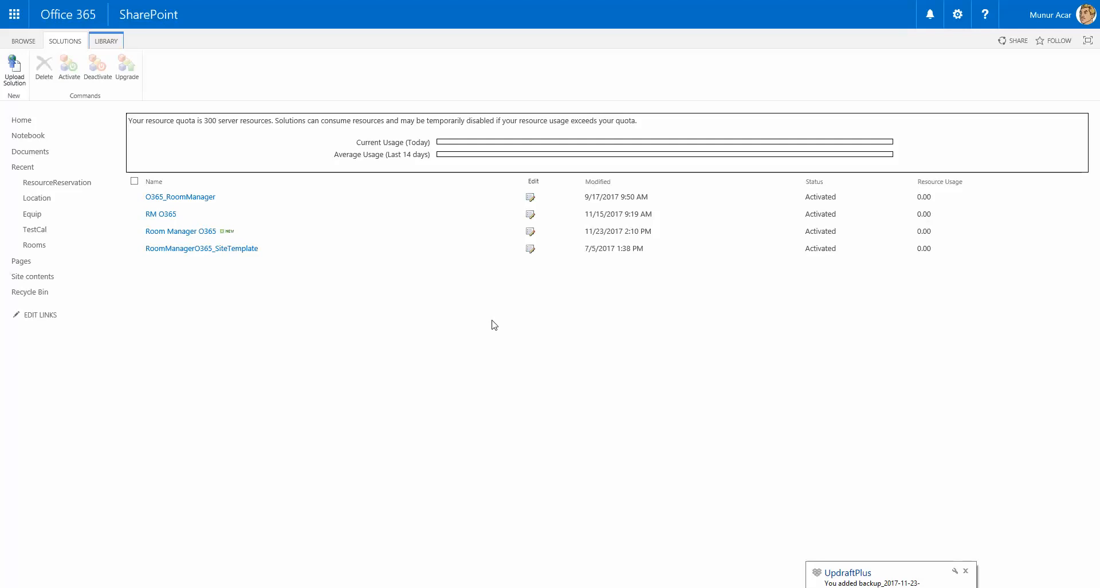
Open the new subsite form from the top-level site's contents
{"action": "key", "text": "alt+Left"}
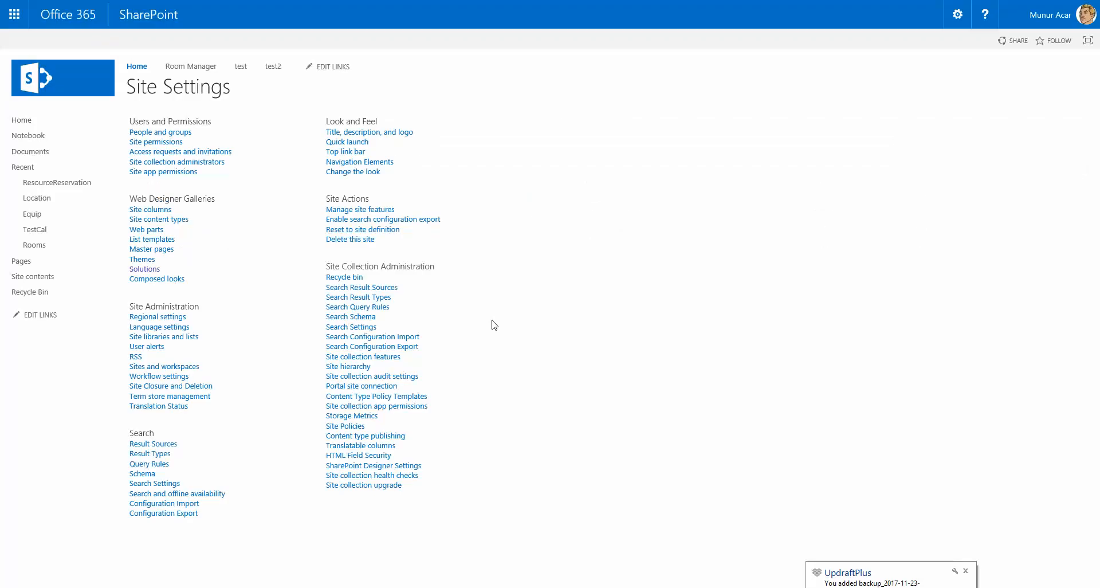
{"action": "left_click", "coordinate": [958, 15]}
{"action": "left_click", "coordinate": [912, 151]}
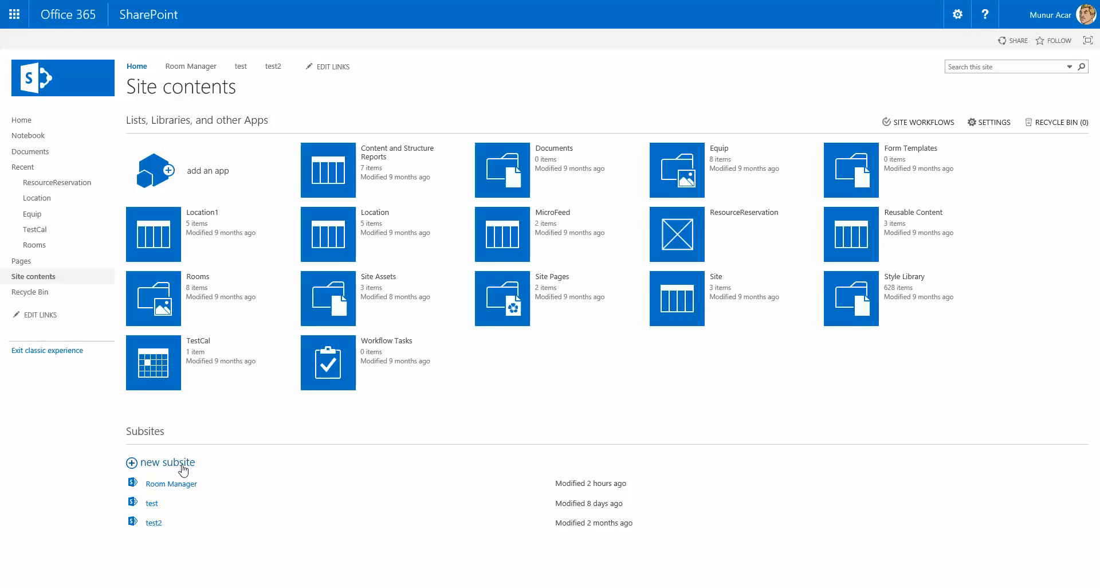
{"action": "left_click", "coordinate": [182, 468]}
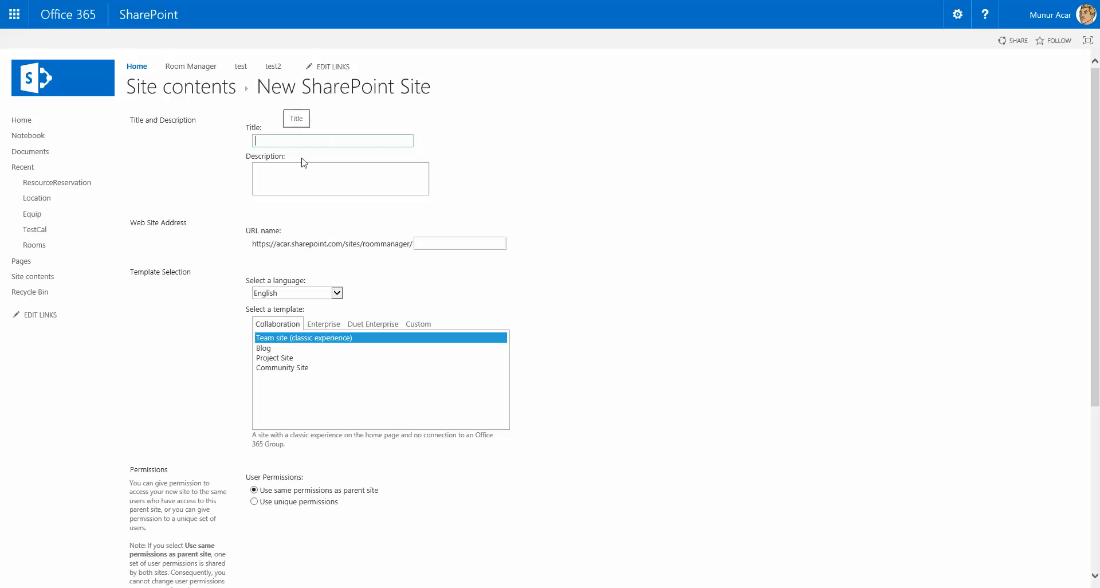
Review the new subsite form's web address, custom templates, permissions and navigation options, and cancel the form
{"action": "left_click_drag", "start_coordinate": [130, 223], "coordinate": [211, 231]}
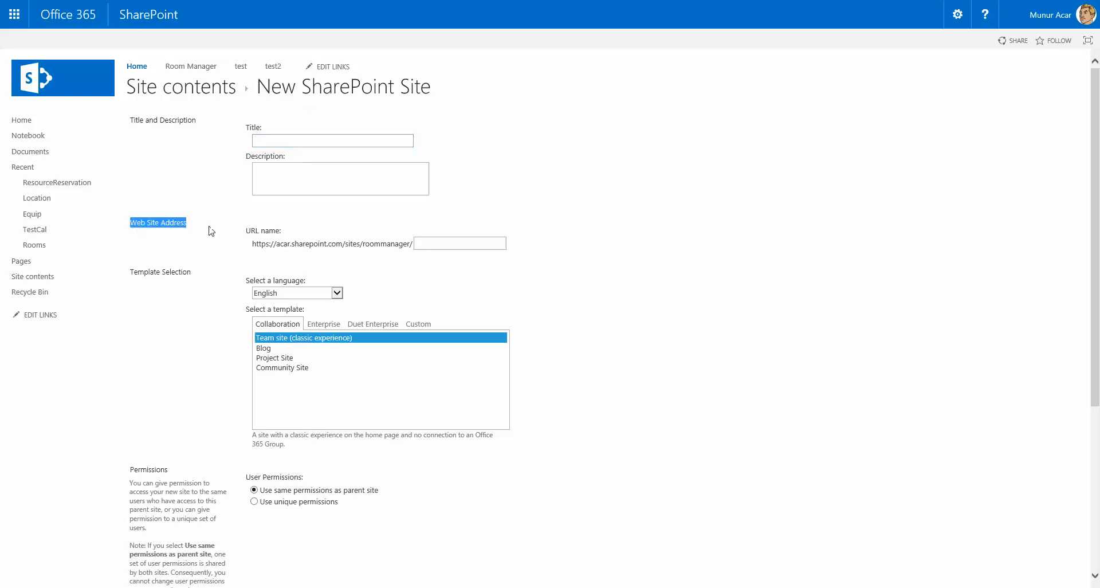
{"action": "left_click", "coordinate": [433, 243]}
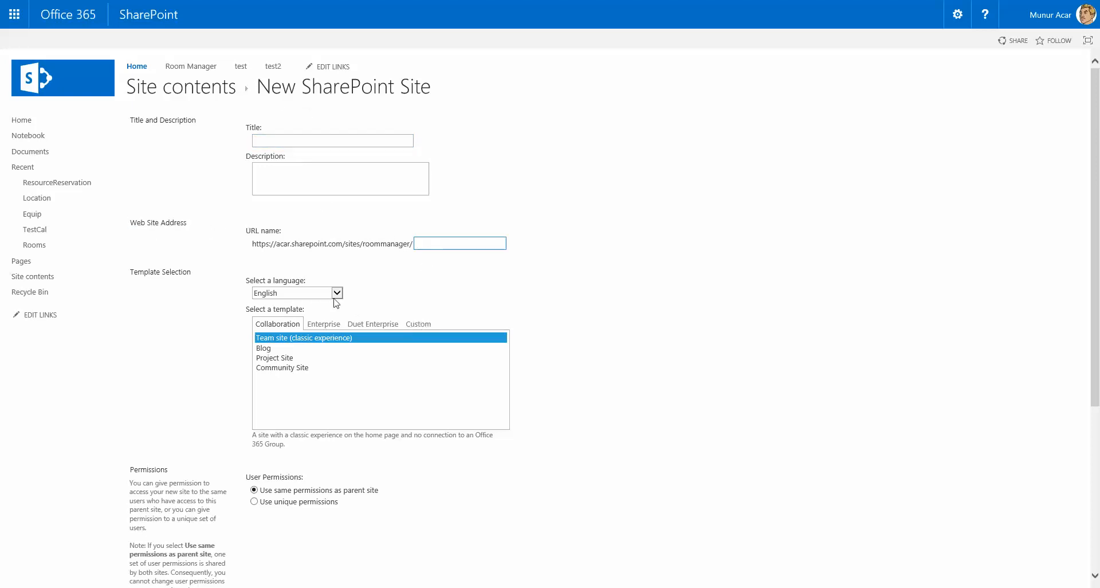
{"action": "left_click", "coordinate": [425, 328]}
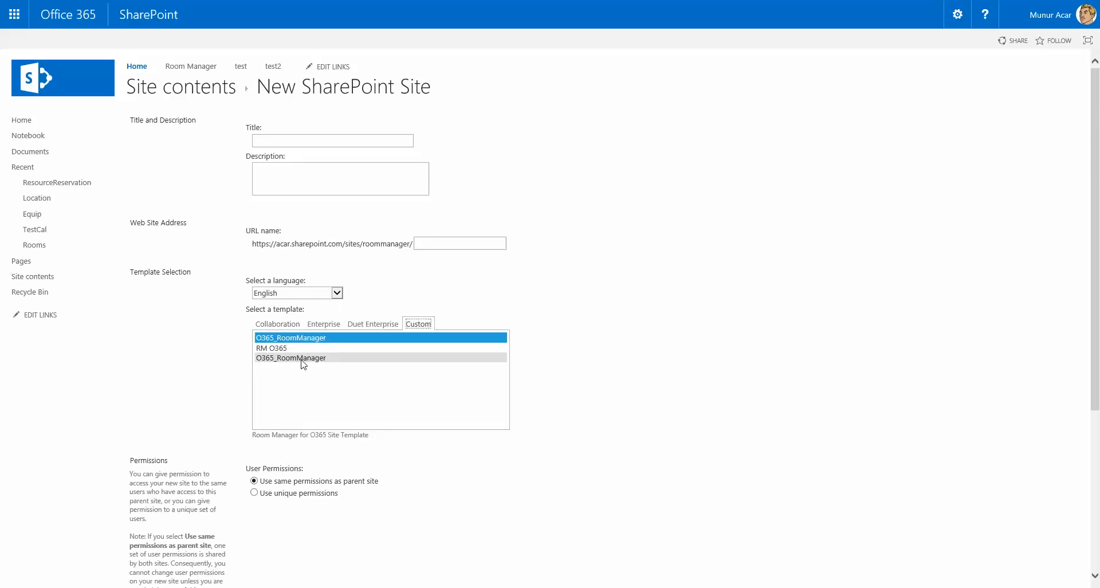
{"action": "scroll", "coordinate": [655, 375], "scroll_direction": "down", "scroll_amount": 3}
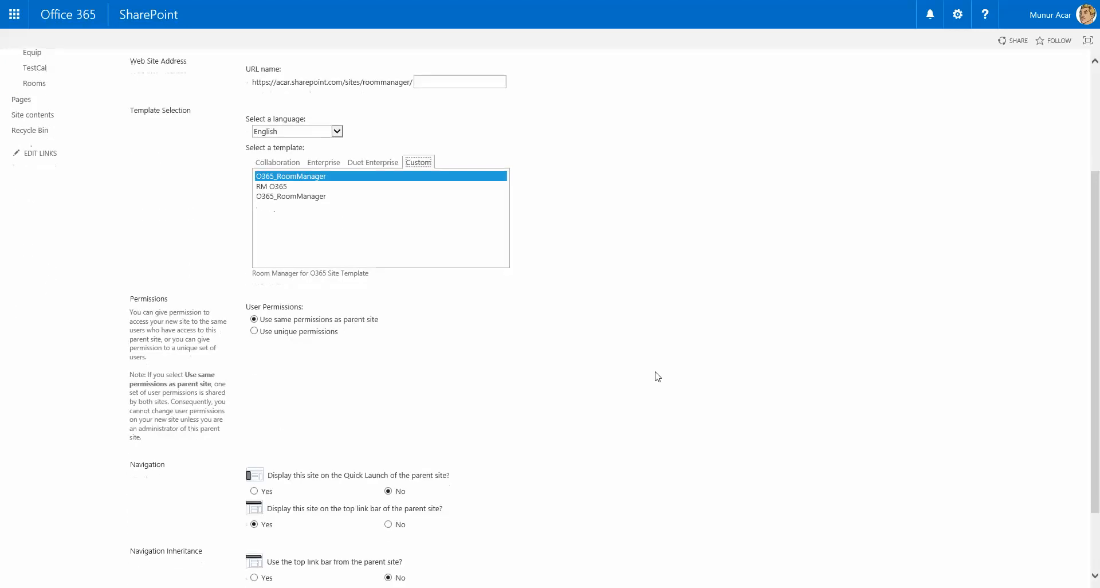
{"action": "scroll", "coordinate": [655, 376], "scroll_direction": "down", "scroll_amount": 2}
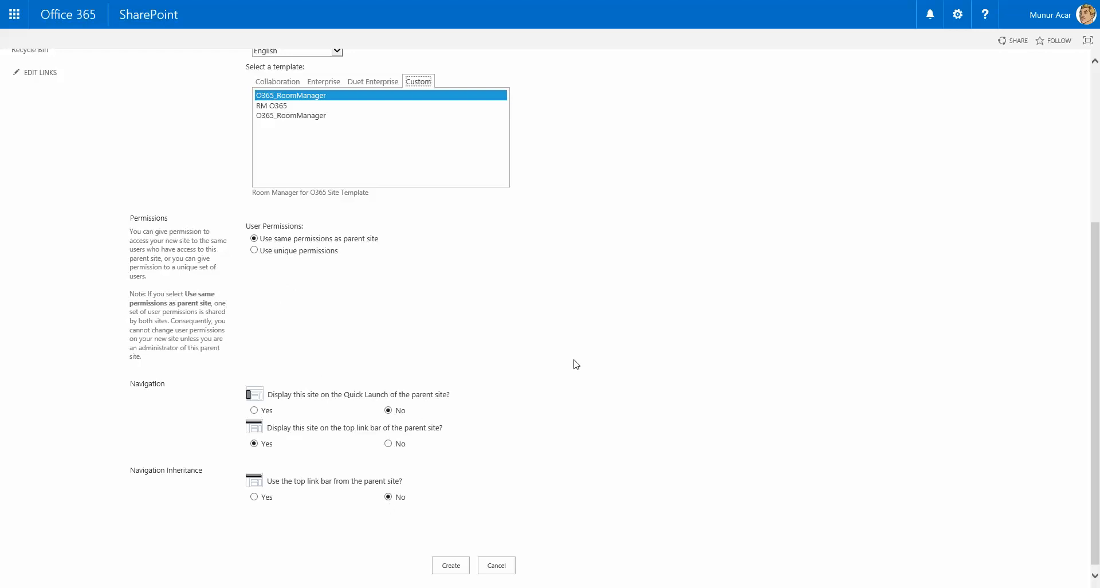
{"action": "scroll", "coordinate": [574, 363], "scroll_direction": "down", "scroll_amount": 1}
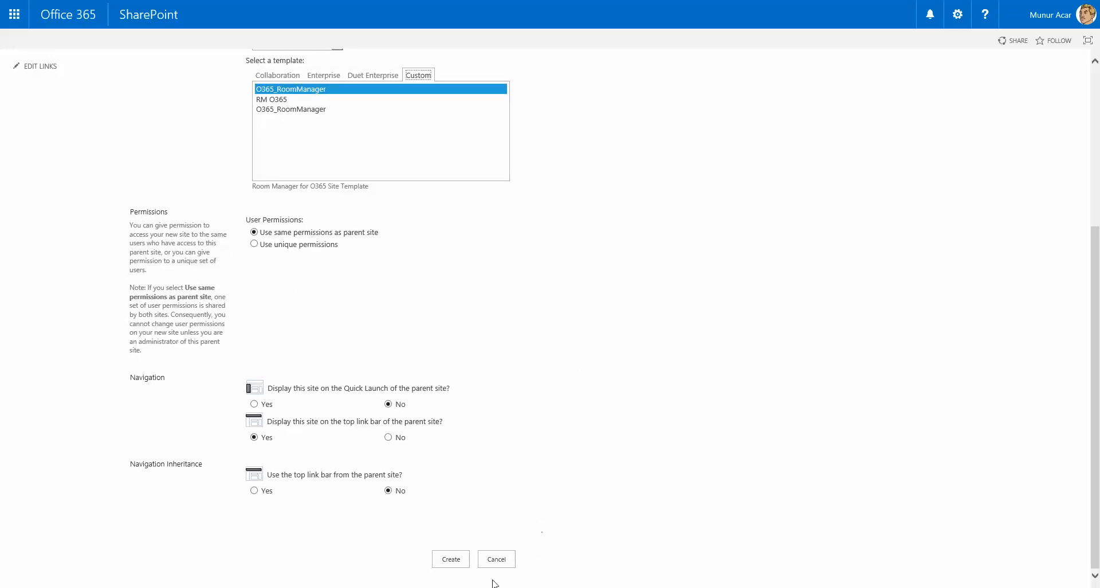
{"action": "left_click", "coordinate": [497, 559]}
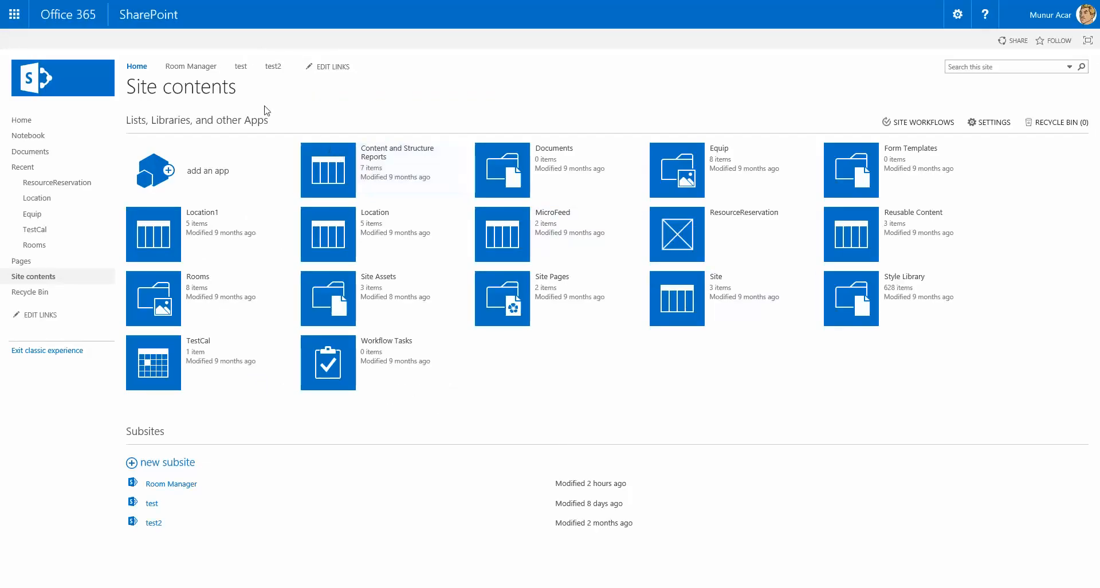
Go to the Room Manager subsite and open its Only Room calendar
{"action": "left_click", "coordinate": [137, 69]}
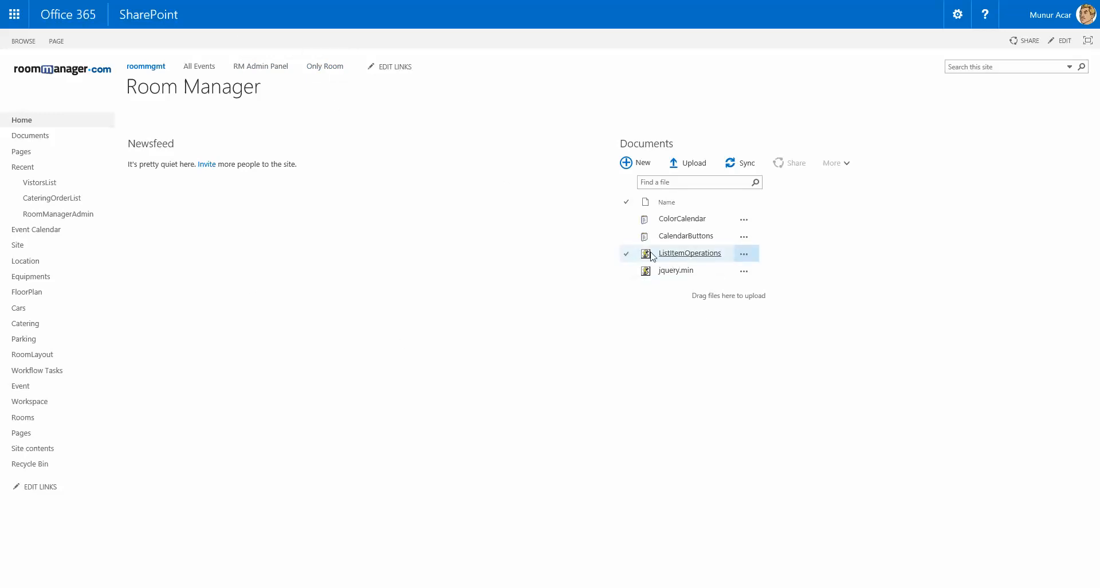
{"action": "left_click", "coordinate": [955, 23]}
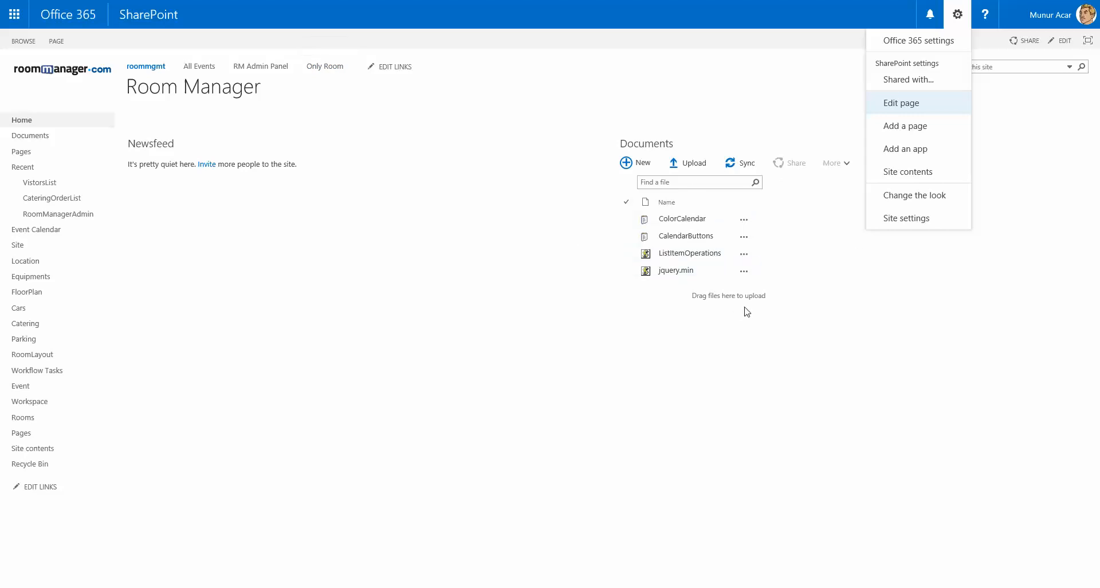
{"action": "left_click", "coordinate": [318, 71]}
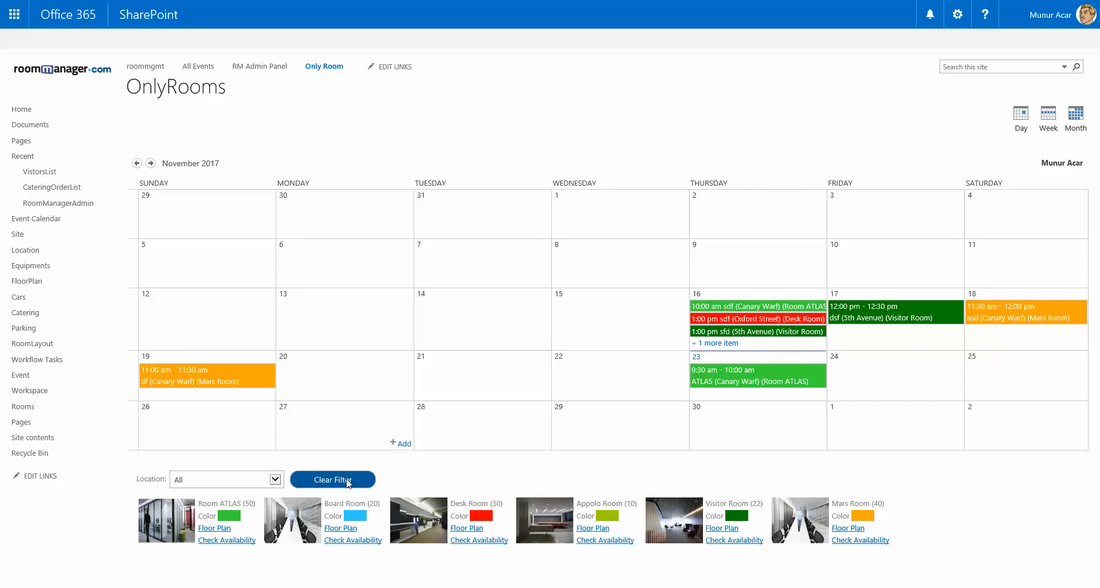
Filter the room calendar by 5th Avenue, Canary Warf and Oxford Street in turn, clearing the filter after each location
{"action": "left_click", "coordinate": [264, 480]}
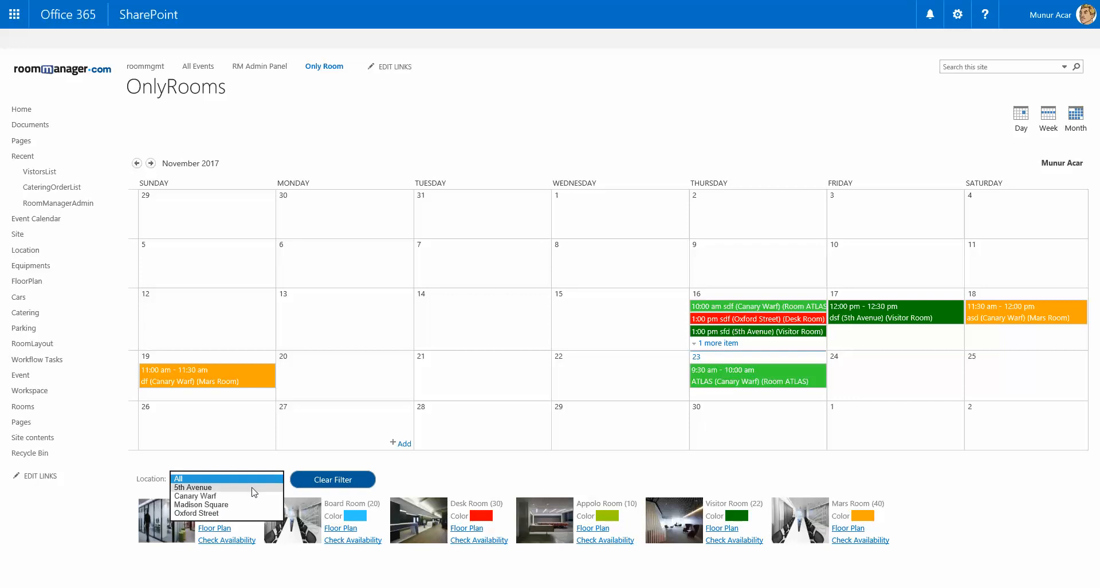
{"action": "left_click", "coordinate": [254, 492]}
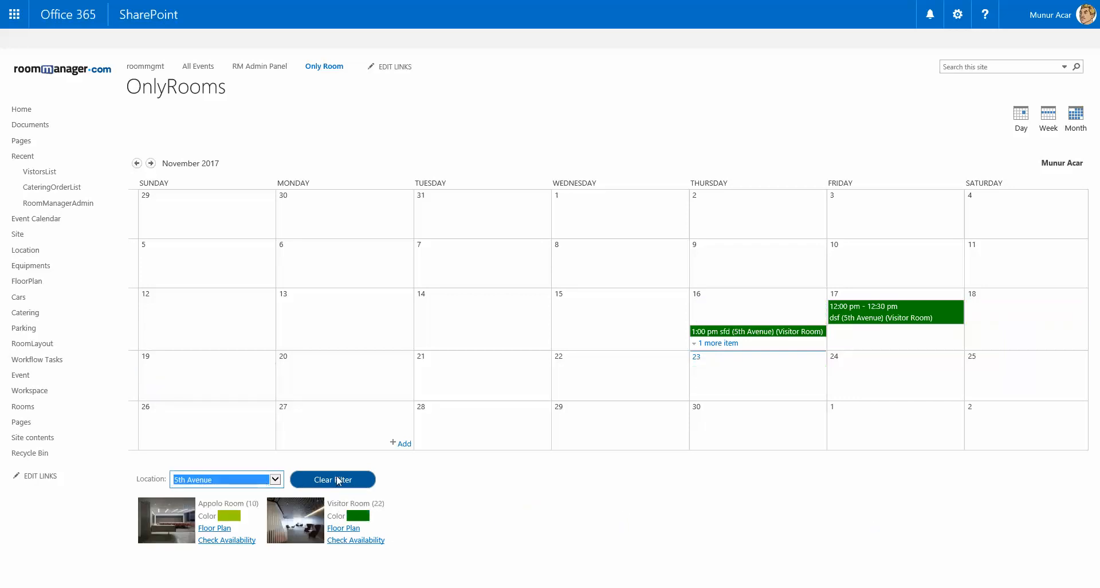
{"action": "left_click", "coordinate": [337, 481]}
{"action": "left_click", "coordinate": [258, 480]}
{"action": "left_click", "coordinate": [247, 490]}
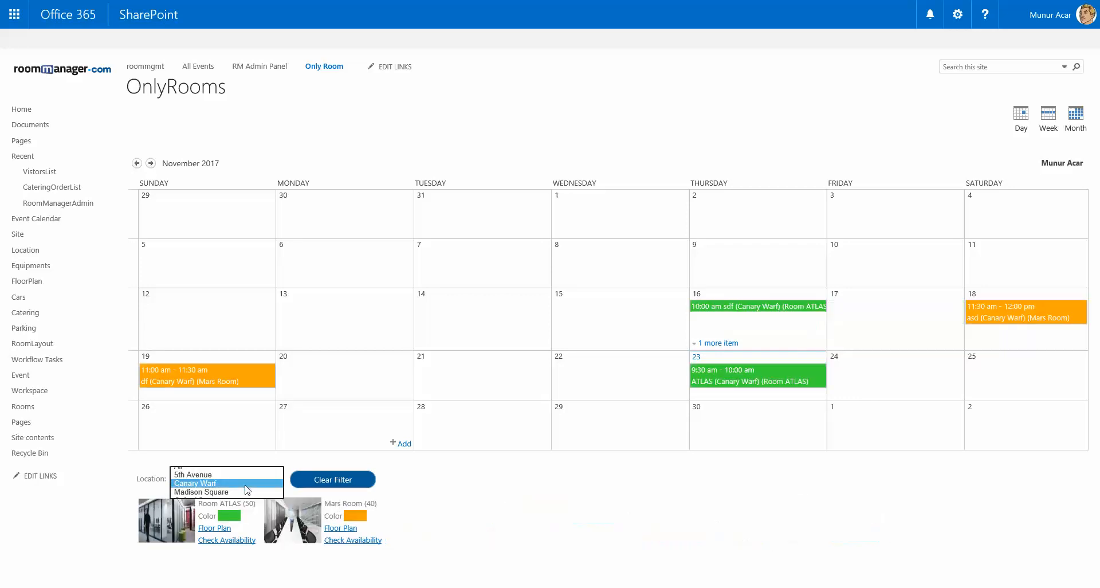
{"action": "left_click", "coordinate": [336, 482]}
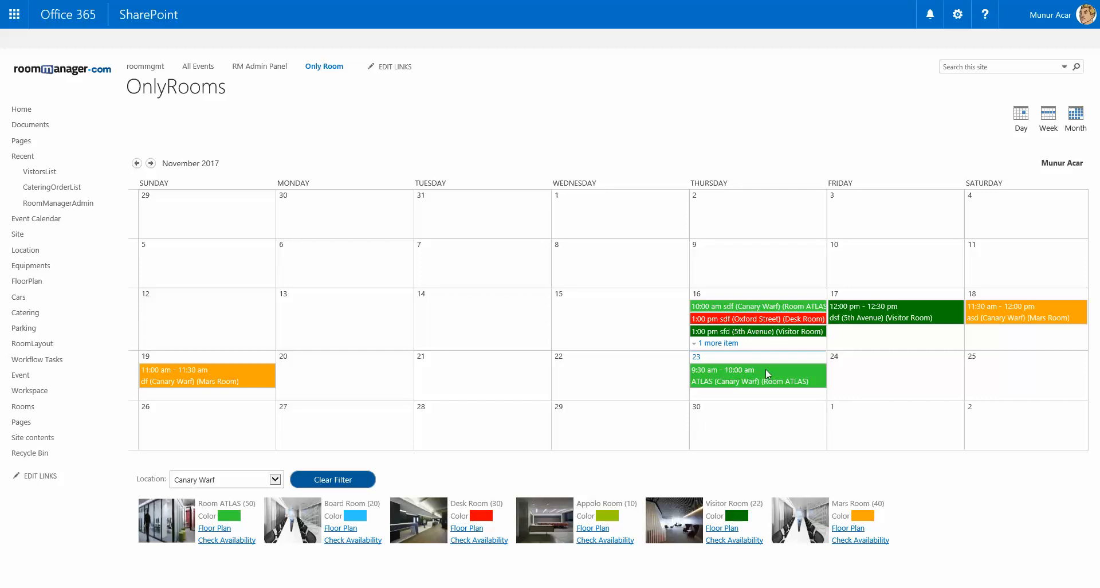
{"action": "left_click", "coordinate": [239, 481]}
{"action": "left_click", "coordinate": [233, 493]}
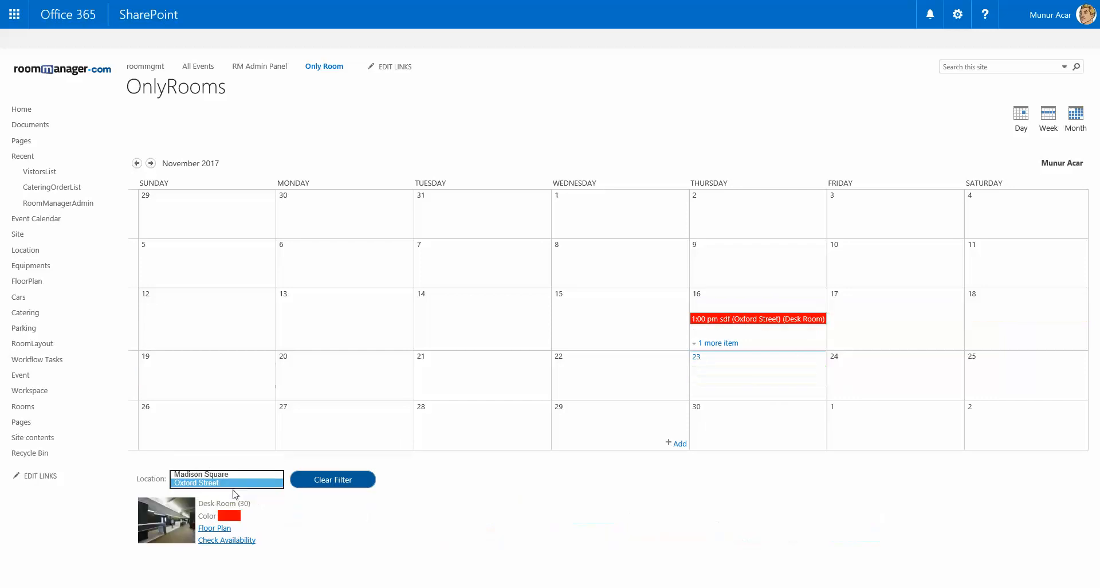
{"action": "left_click", "coordinate": [329, 482]}
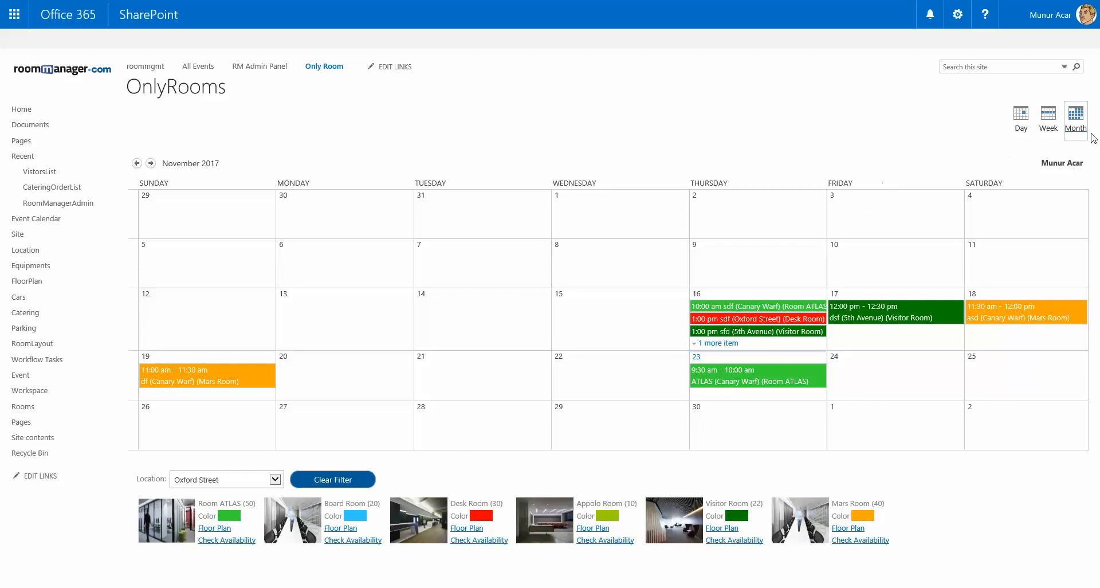
View the room calendar by week and by day, and return it to the month view
{"action": "left_click", "coordinate": [1052, 126]}
{"action": "left_click", "coordinate": [1012, 123]}
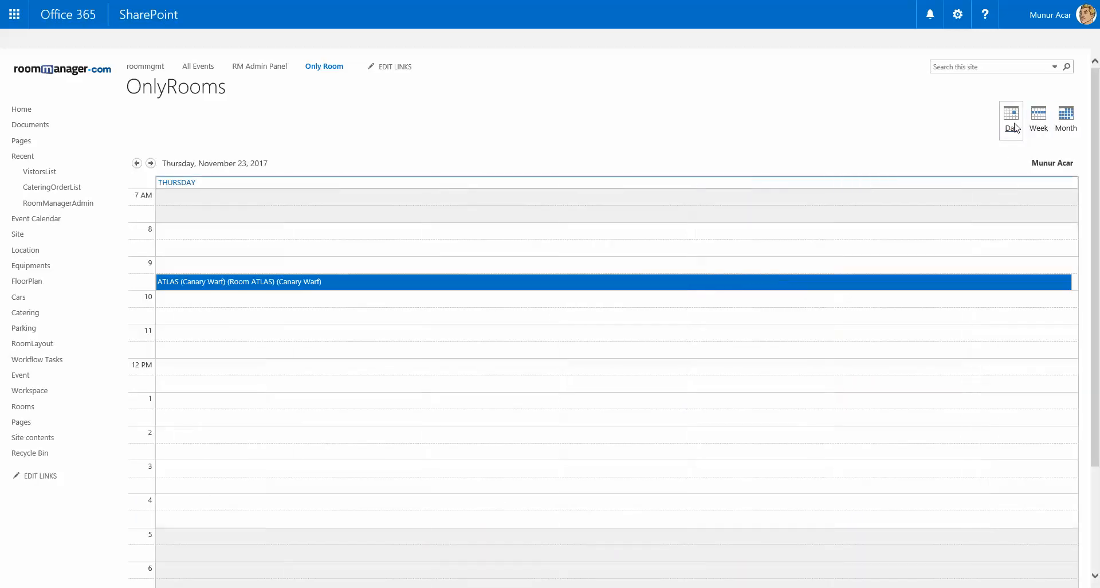
{"action": "left_click", "coordinate": [1067, 127]}
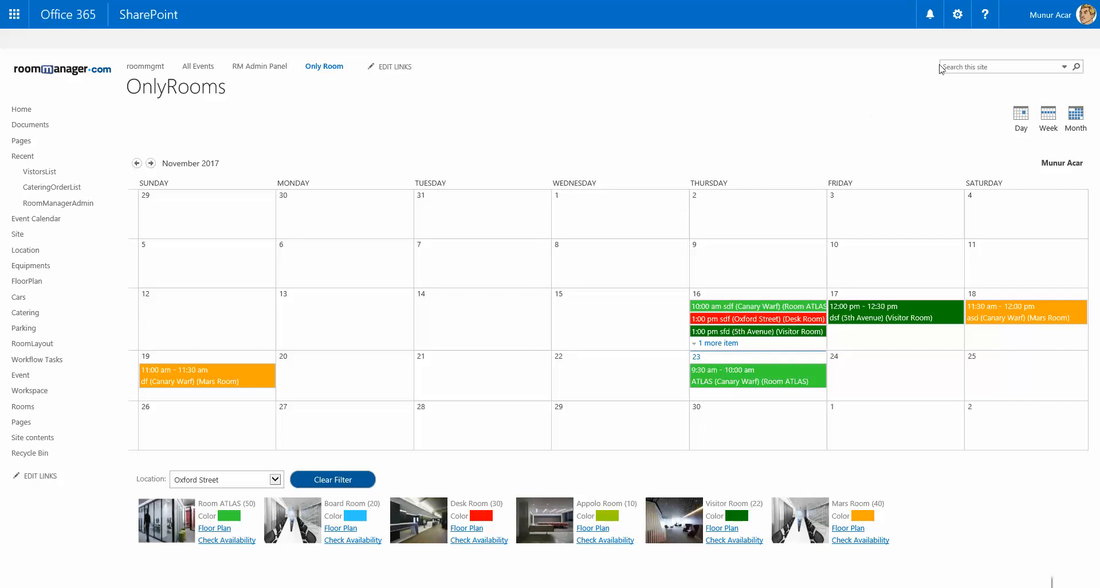
Open the Rooms library from the Room Manager subsite's contents
{"action": "left_click", "coordinate": [959, 20]}
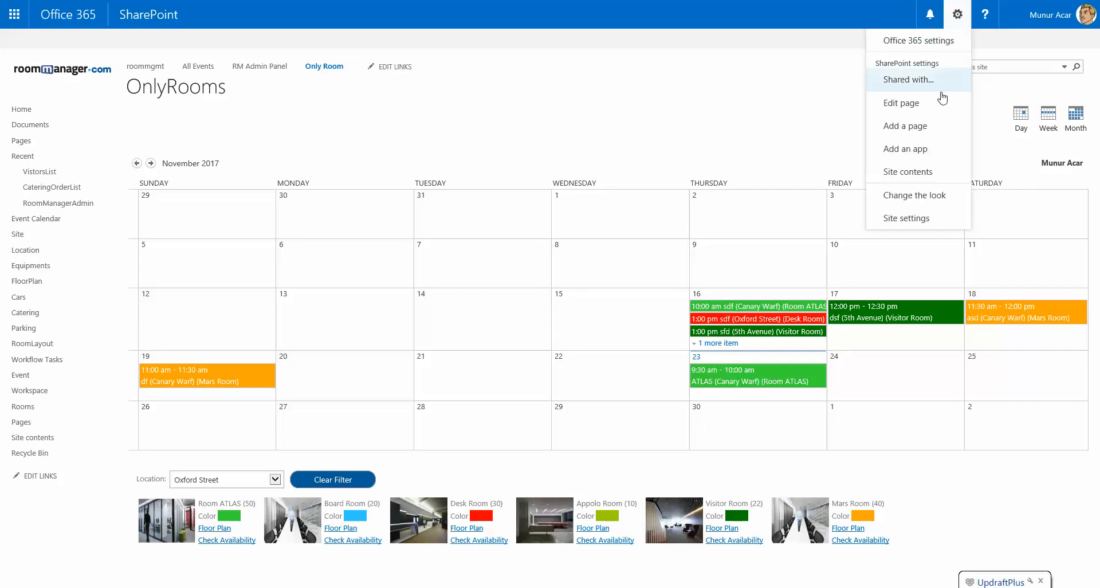
{"action": "left_click", "coordinate": [911, 172]}
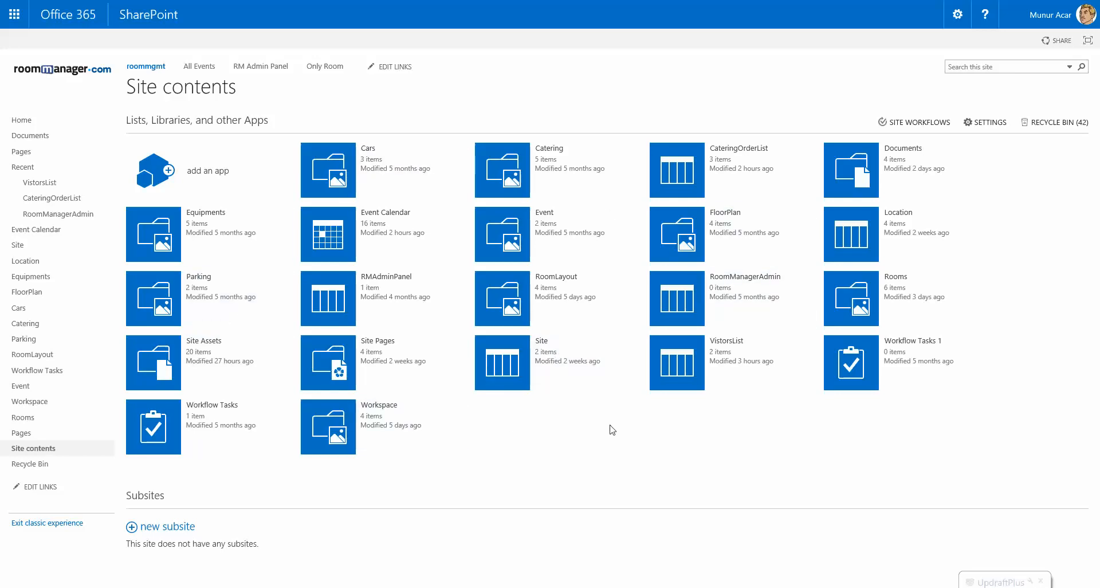
{"action": "left_click", "coordinate": [858, 313]}
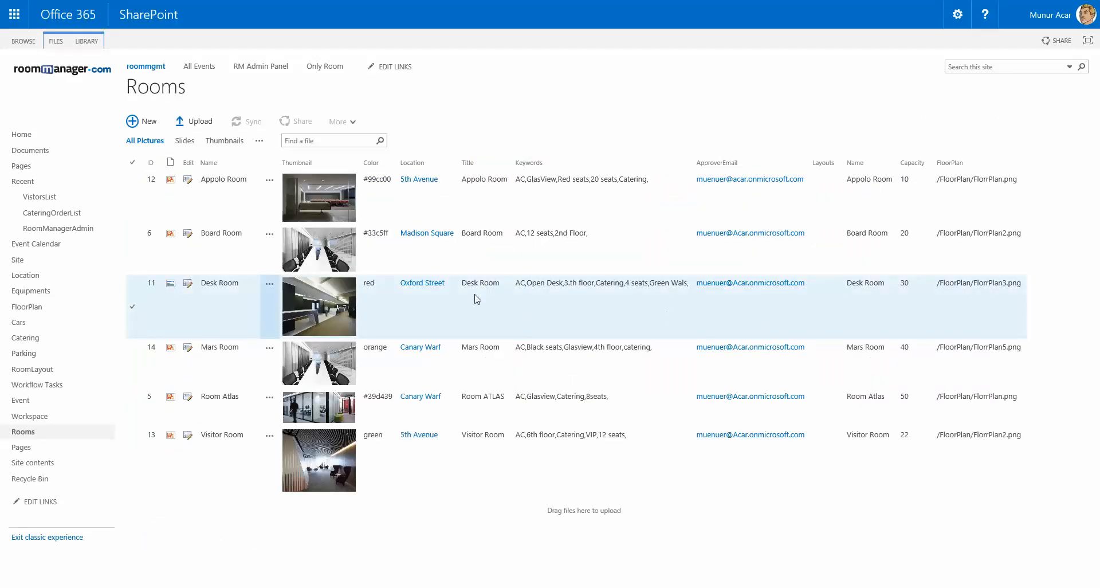
Return to the site contents, open the Site list and show the actions for the New York item
{"action": "key", "text": "alt+Left"}
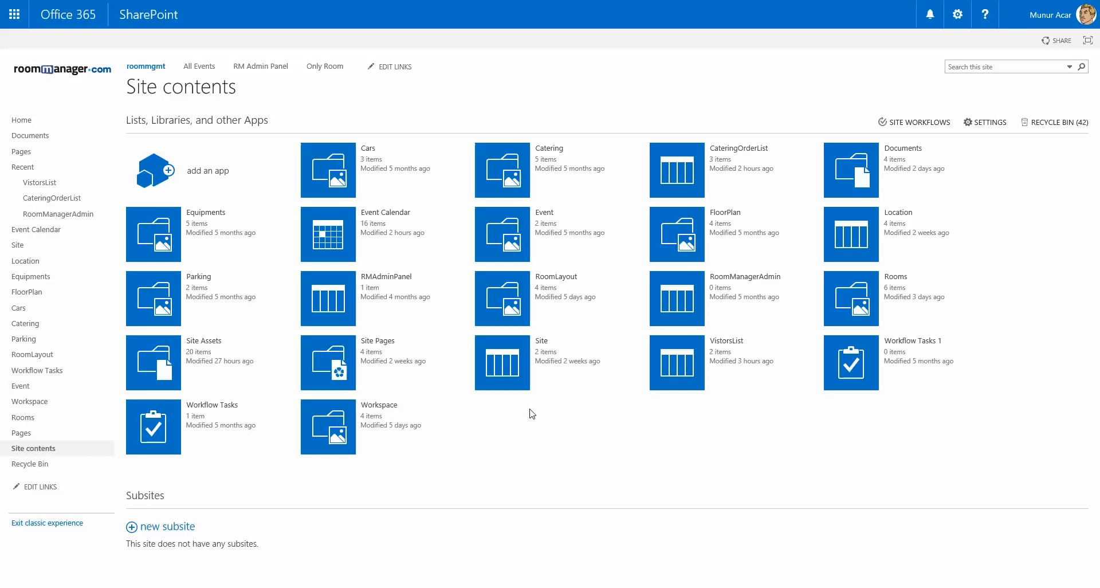
{"action": "left_click", "coordinate": [509, 364]}
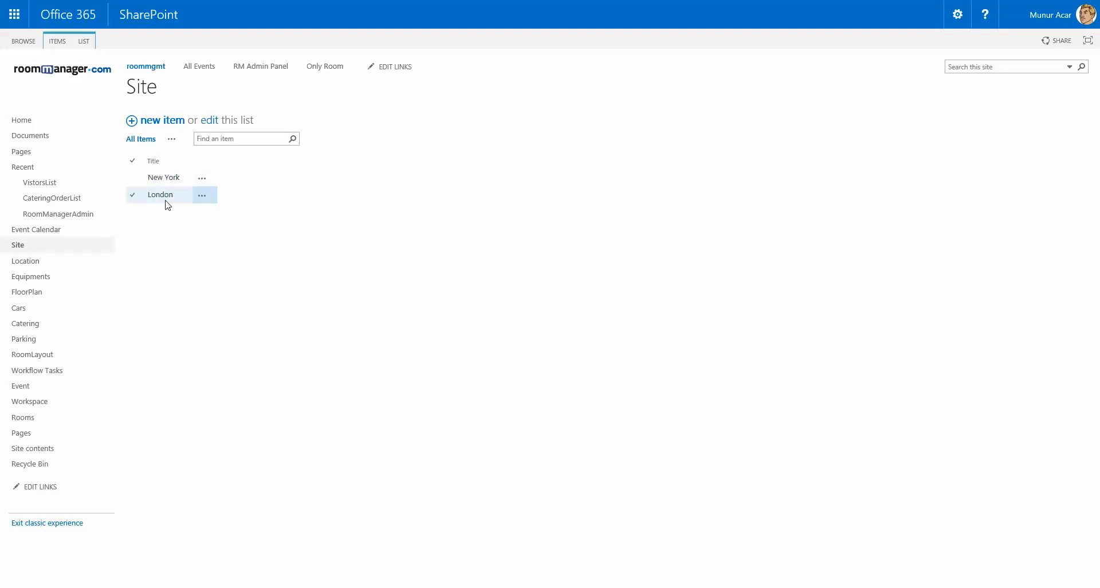
{"action": "left_click", "coordinate": [201, 181]}
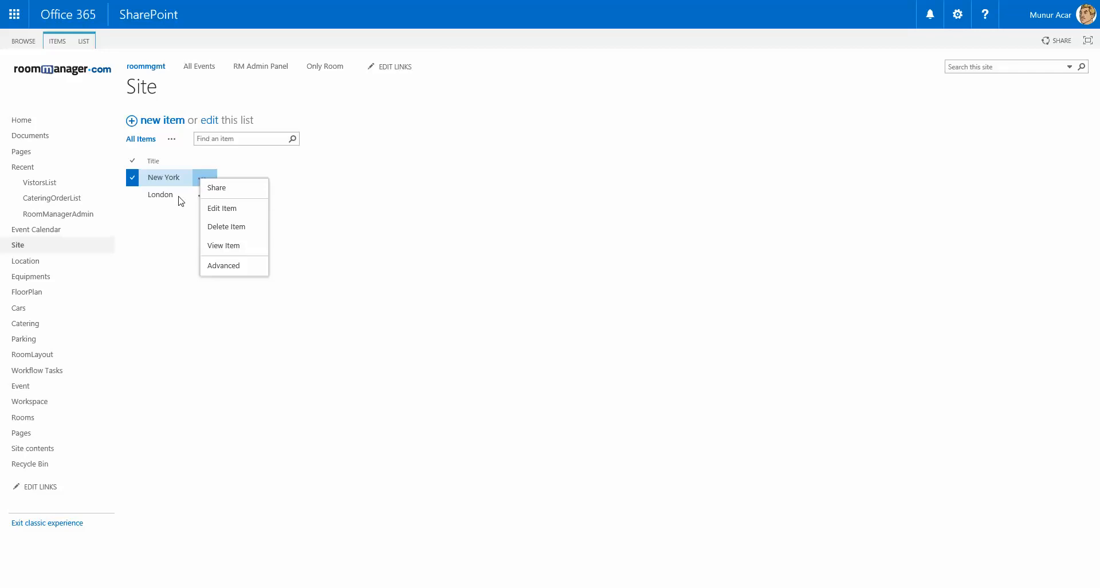
Open the Location list, view the Site choices in a new item's form, and cancel the form without saving
{"action": "left_click", "coordinate": [30, 264]}
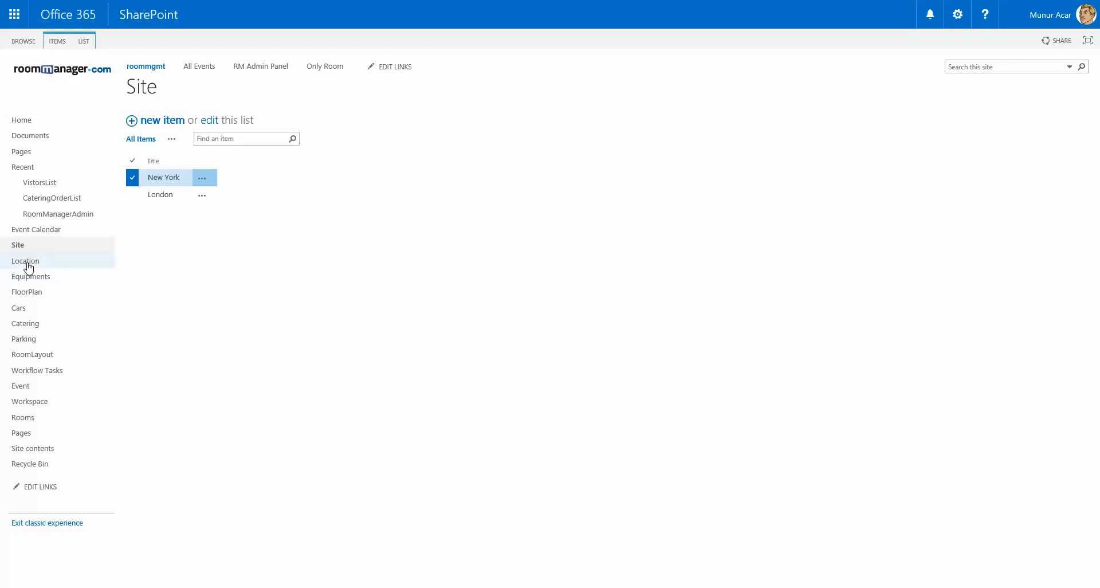
{"action": "left_click", "coordinate": [26, 262]}
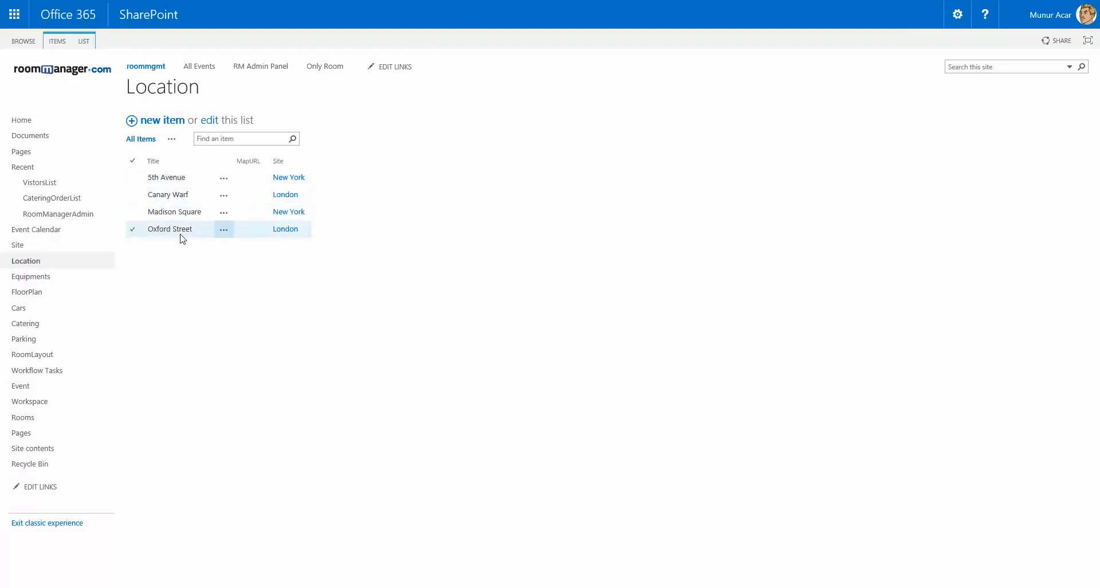
{"action": "left_click", "coordinate": [170, 126]}
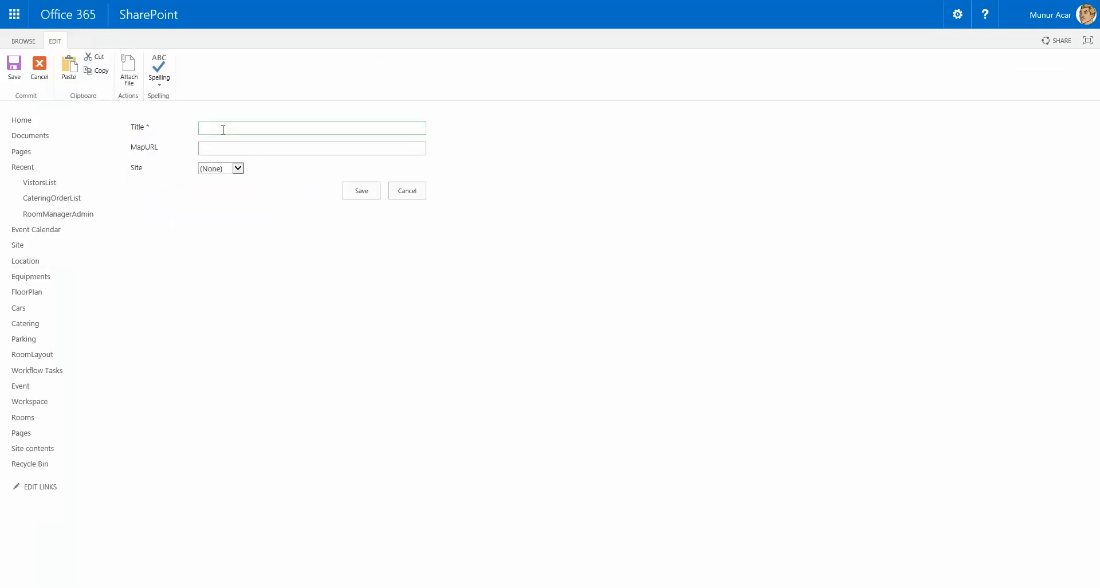
{"action": "left_click", "coordinate": [240, 170]}
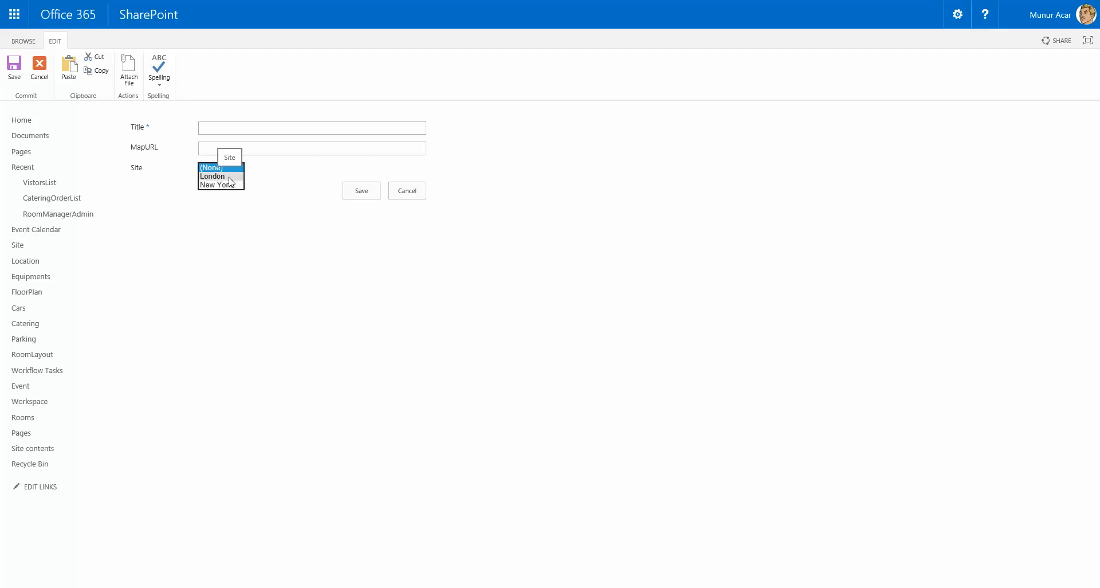
{"action": "left_click", "coordinate": [409, 195]}
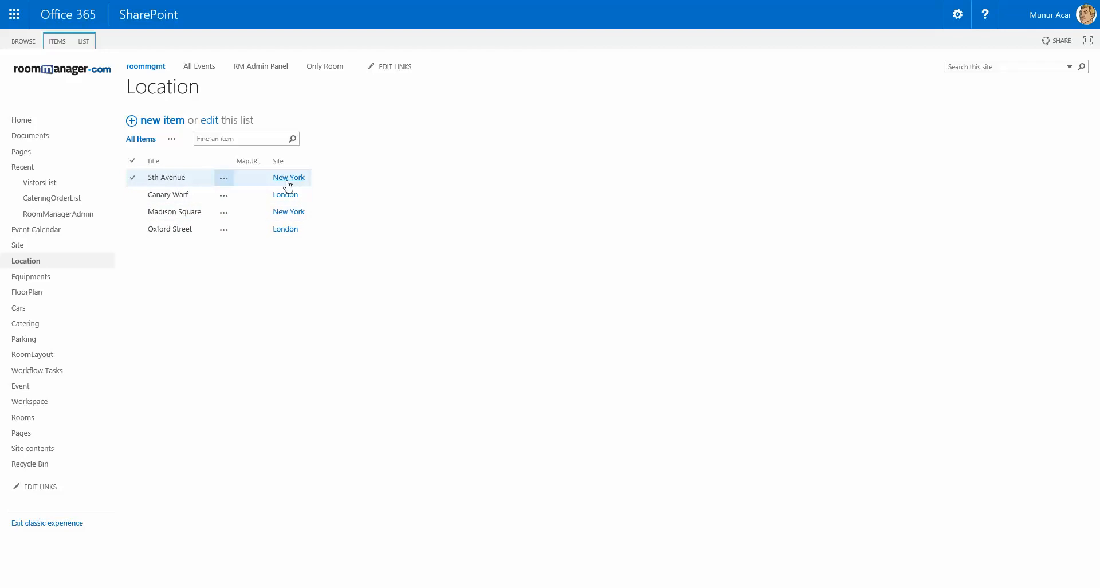
Open the Rooms library from the site contents, view the form for adding a picture, and cancel it
{"action": "left_click", "coordinate": [956, 17]}
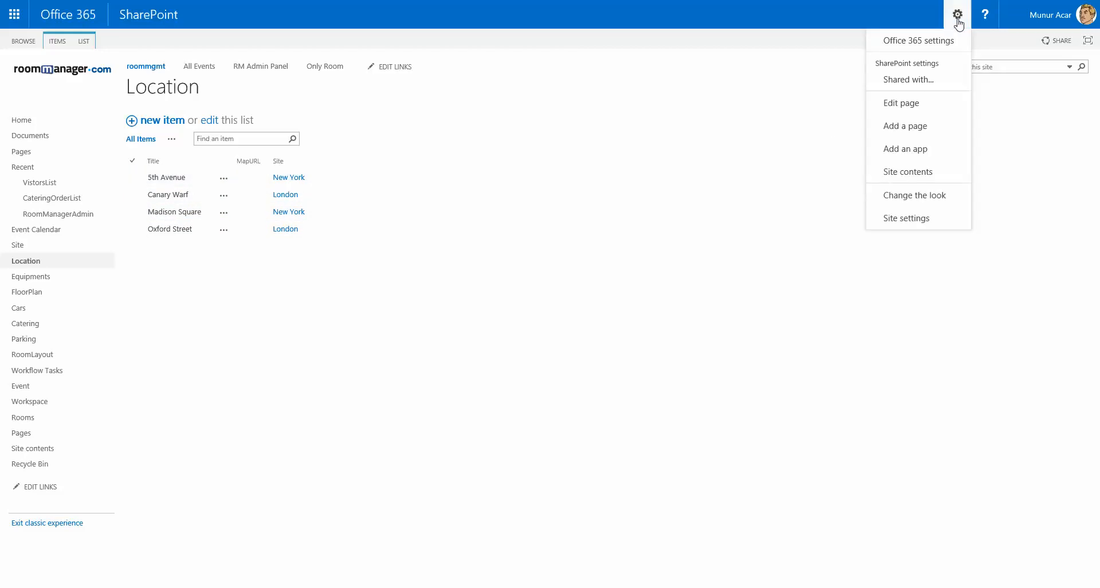
{"action": "left_click", "coordinate": [906, 174]}
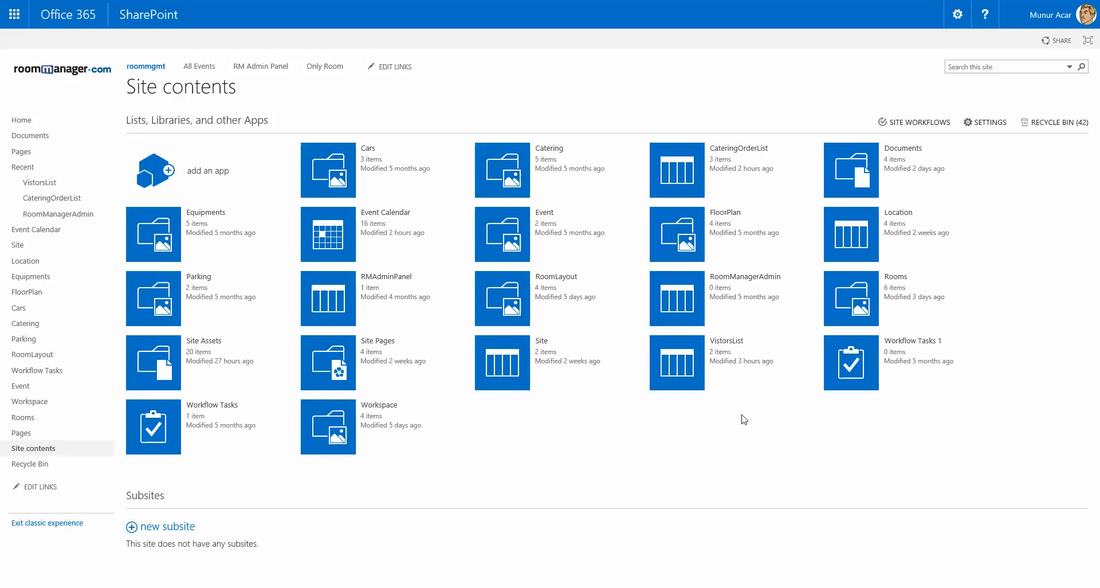
{"action": "left_click", "coordinate": [858, 305]}
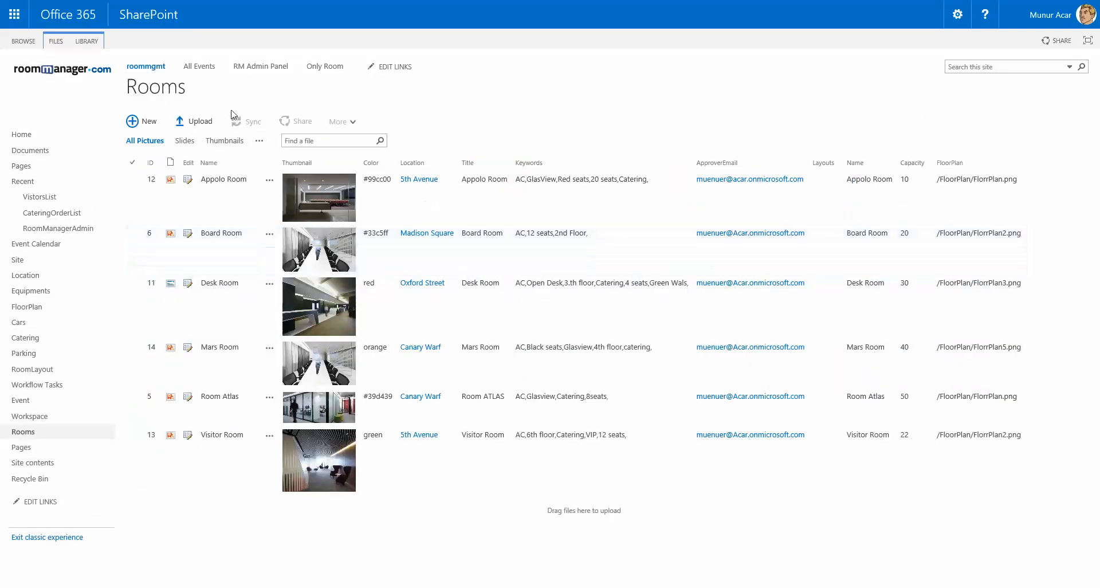
{"action": "left_click", "coordinate": [152, 123]}
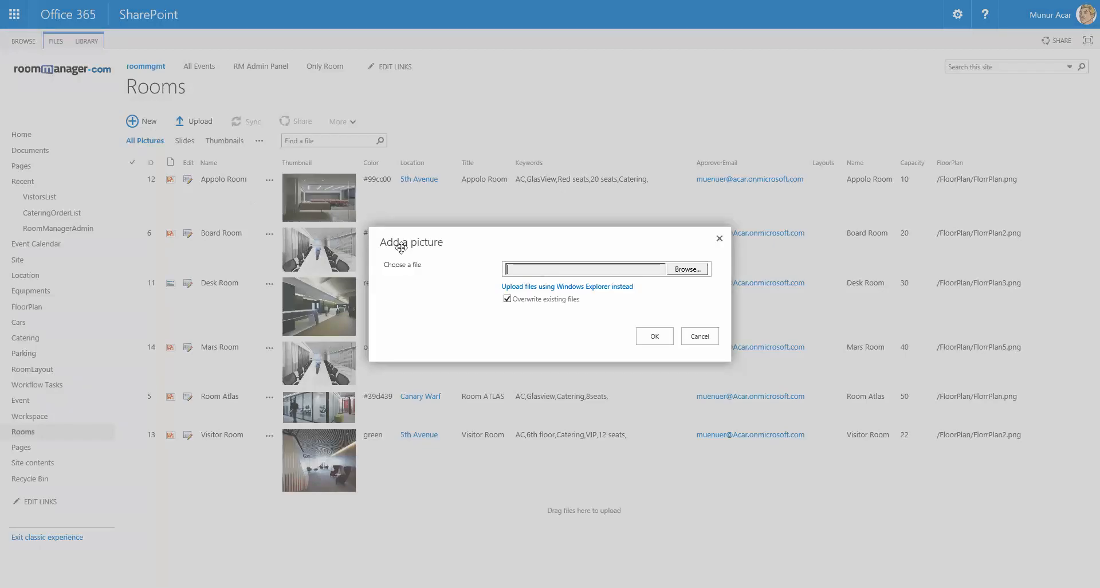
{"action": "left_click", "coordinate": [700, 336]}
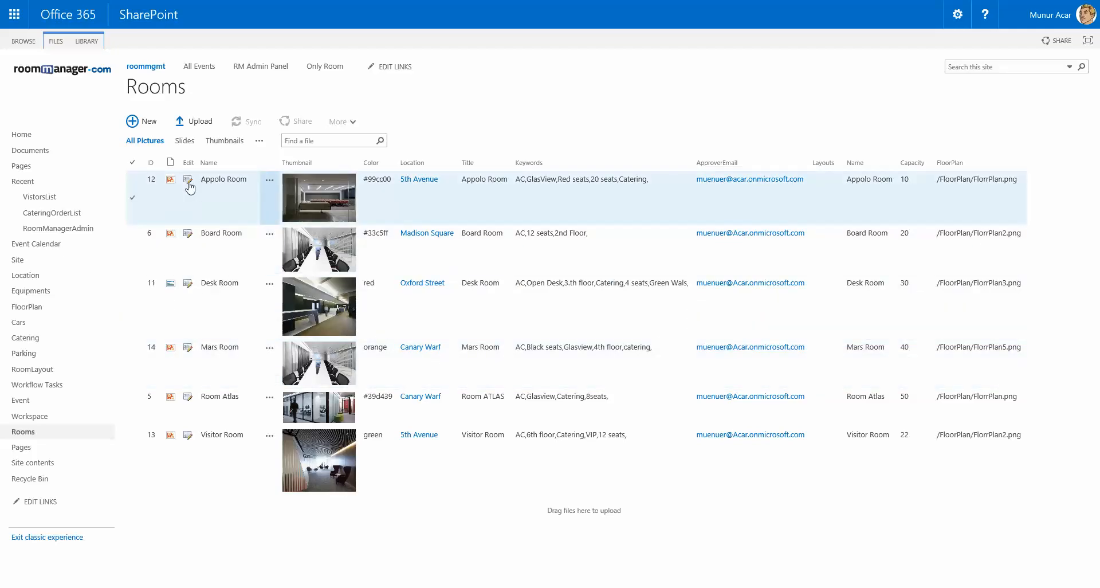
Open the Appolo Room's properties for editing and review its Name and Title fields
{"action": "left_click", "coordinate": [188, 182]}
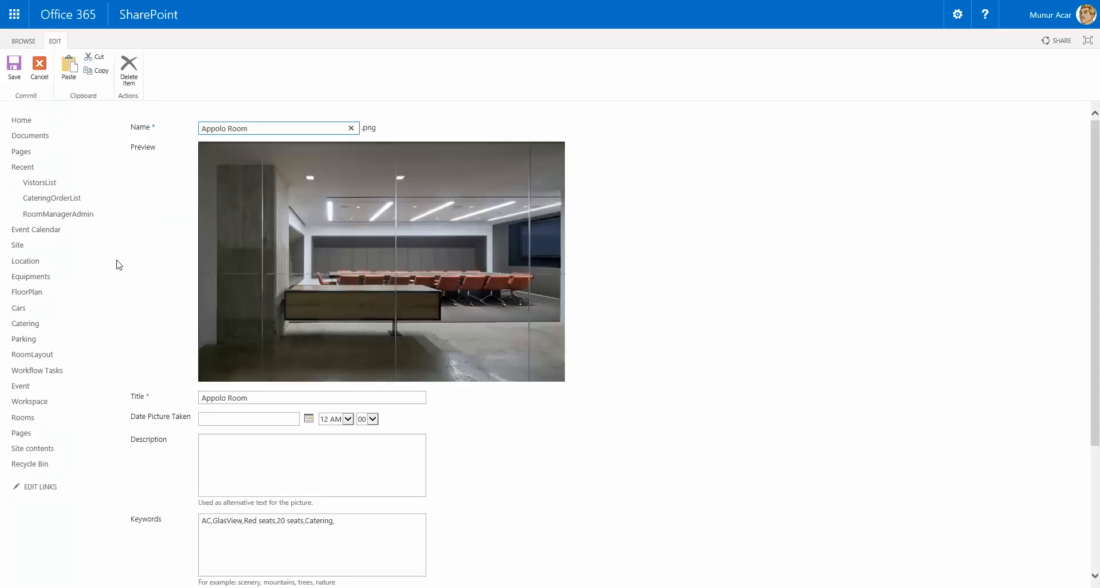
{"action": "scroll", "coordinate": [117, 264], "scroll_direction": "down", "scroll_amount": 3}
{"action": "scroll", "coordinate": [117, 264], "scroll_direction": "up", "scroll_amount": 1}
{"action": "scroll", "coordinate": [117, 260], "scroll_direction": "up", "scroll_amount": 2}
{"action": "left_click_drag", "start_coordinate": [250, 129], "coordinate": [188, 130]}
{"action": "left_click_drag", "start_coordinate": [252, 398], "coordinate": [200, 397]}
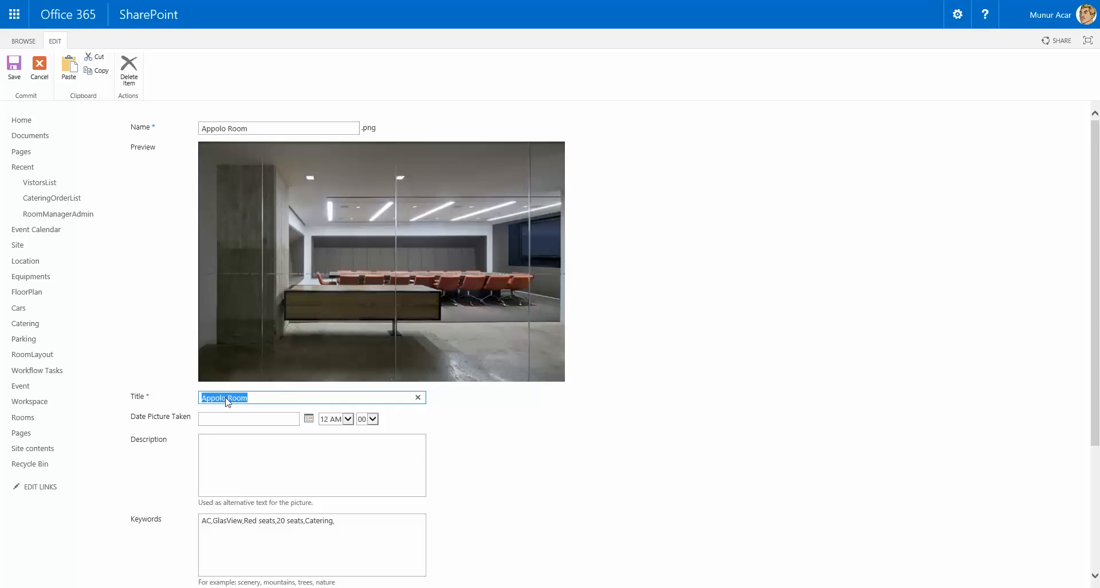
Review the Appolo Room's Description, Keywords, Location choices and ApproverEmail fields, keeping 5th Avenue as the location
{"action": "scroll", "coordinate": [634, 415], "scroll_direction": "down", "scroll_amount": 3}
{"action": "scroll", "coordinate": [638, 418], "scroll_direction": "down", "scroll_amount": 1}
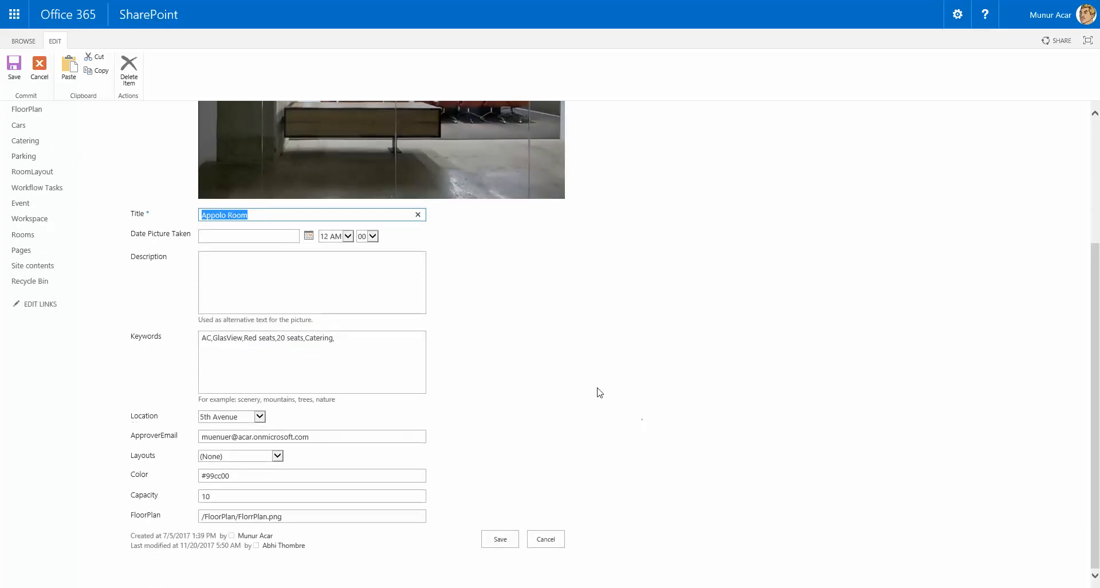
{"action": "left_click", "coordinate": [290, 290]}
{"action": "left_click_drag", "start_coordinate": [343, 339], "coordinate": [174, 344]}
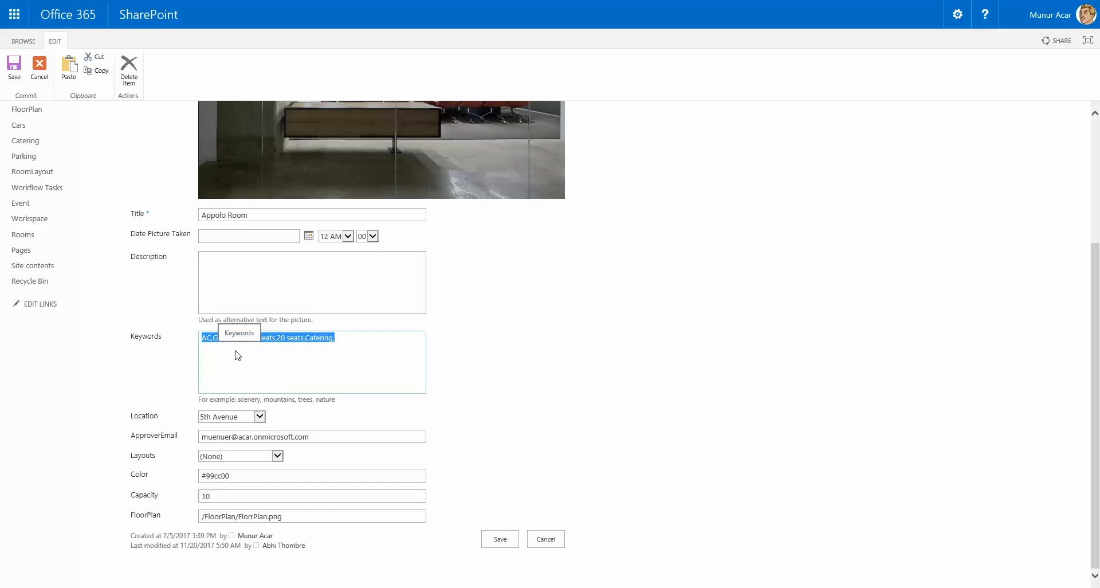
{"action": "left_click", "coordinate": [351, 337]}
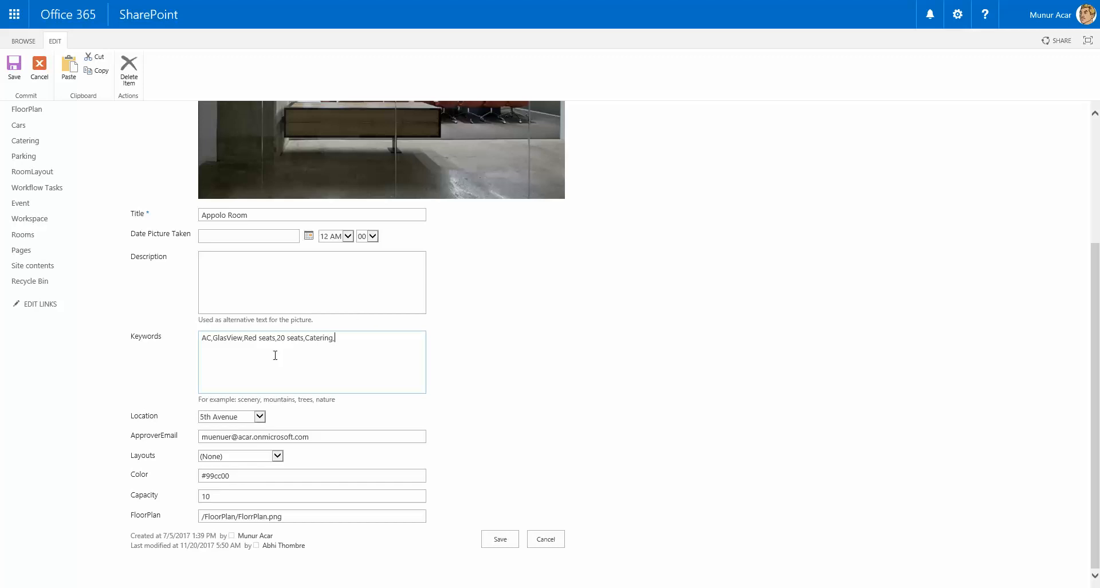
{"action": "left_click", "coordinate": [263, 419]}
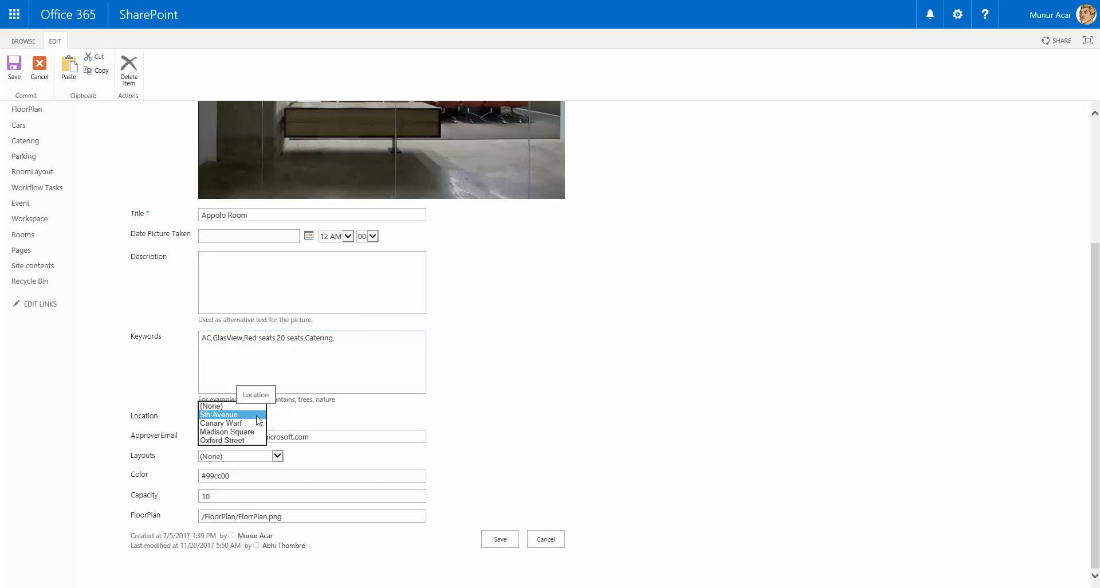
{"action": "left_click", "coordinate": [257, 415]}
{"action": "left_click_drag", "start_coordinate": [327, 436], "coordinate": [204, 434]}
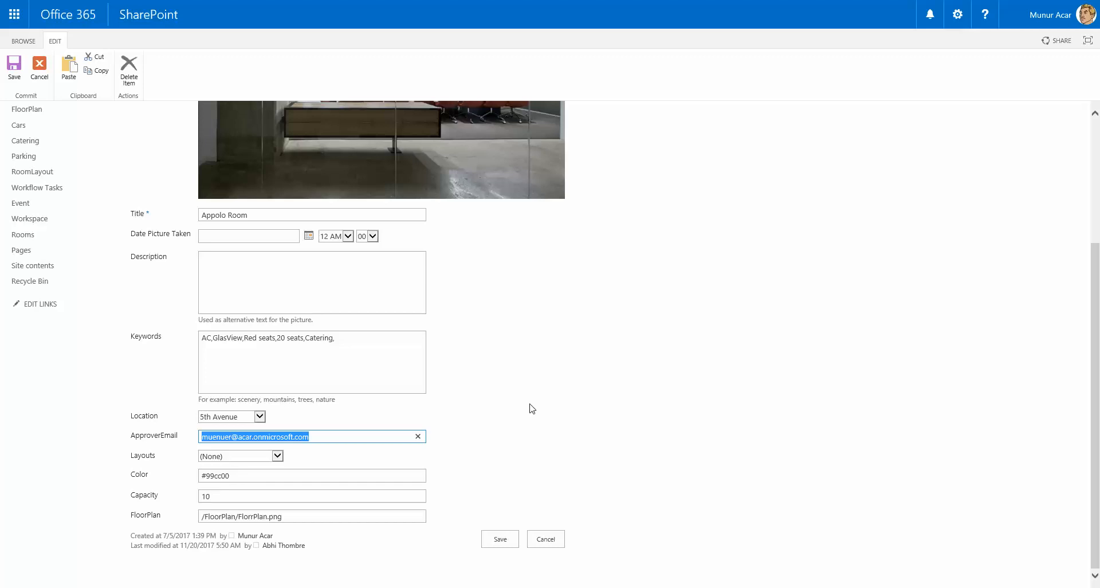
Review the Appolo Room's Layouts choices, Color, Capacity and FloorPlan fields, and cancel the form without saving
{"action": "left_click", "coordinate": [277, 456]}
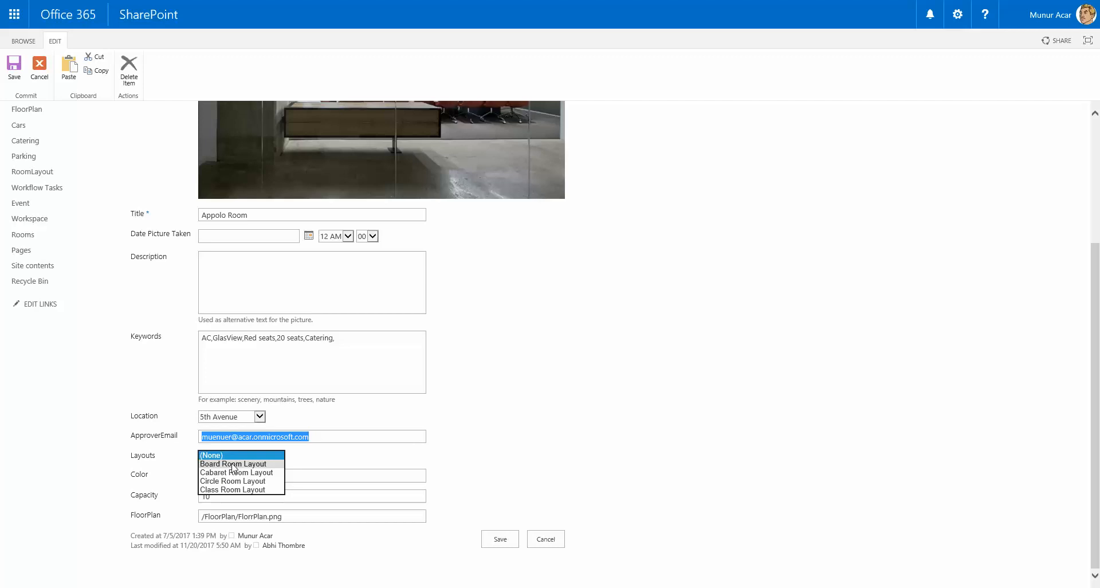
{"action": "left_click", "coordinate": [506, 468]}
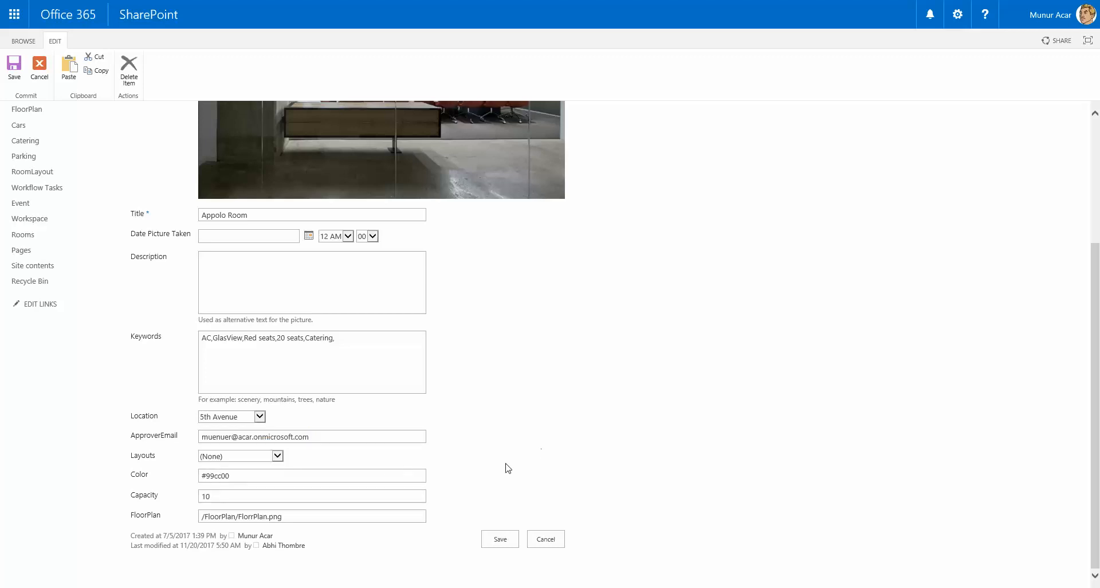
{"action": "triple_click", "coordinate": [269, 474]}
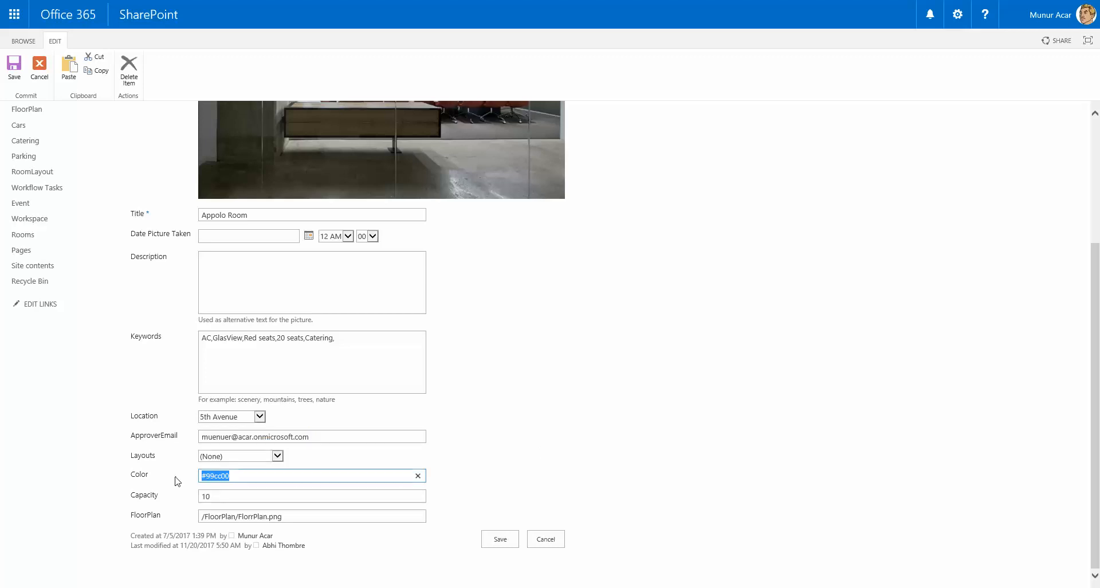
{"action": "left_click", "coordinate": [267, 474]}
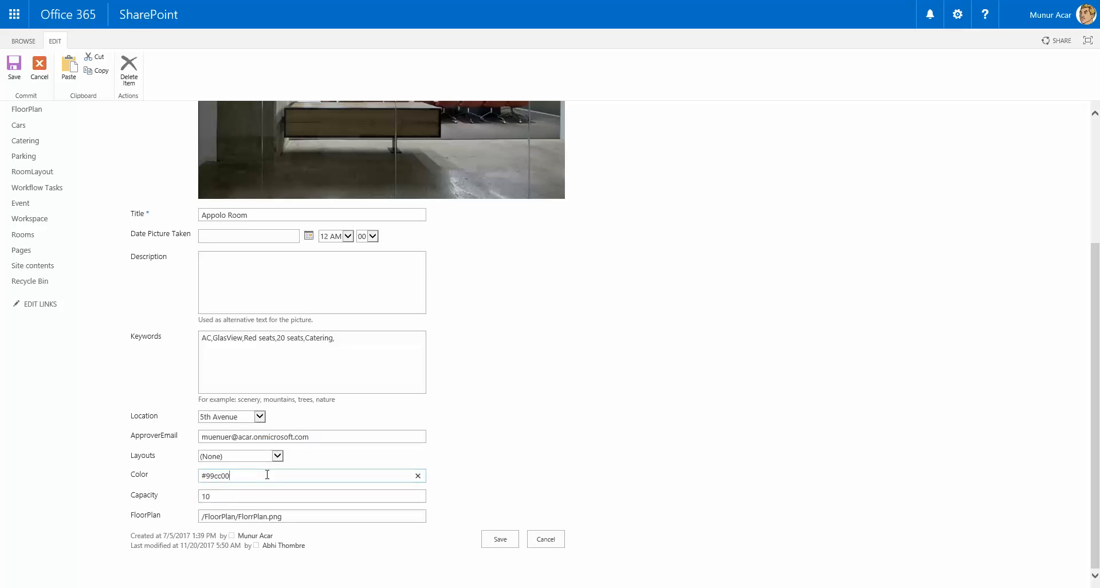
{"action": "left_click", "coordinate": [238, 495]}
{"action": "left_click", "coordinate": [303, 518]}
{"action": "triple_click", "coordinate": [304, 518]}
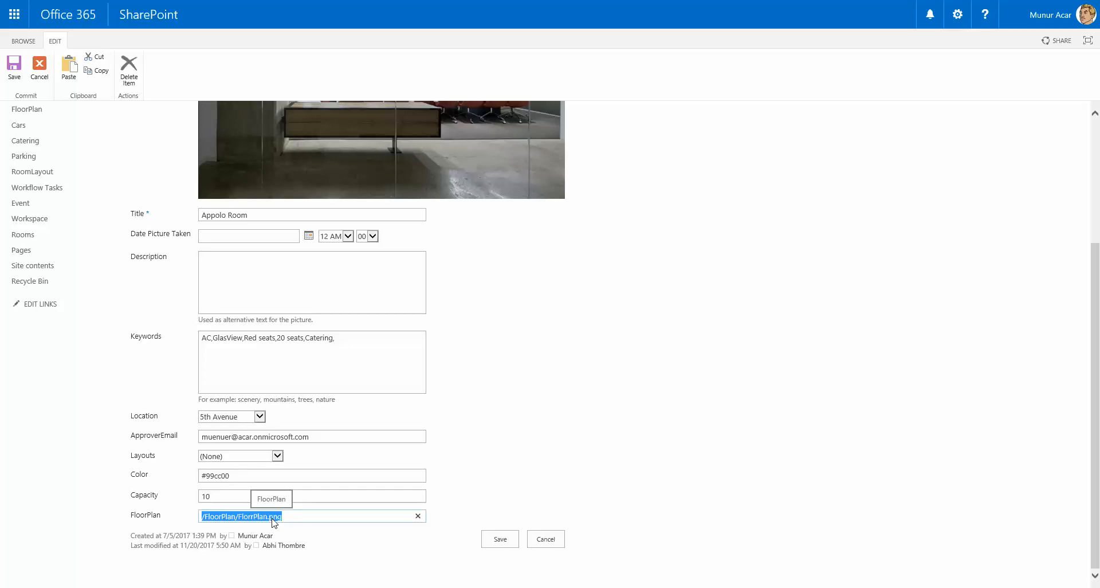
{"action": "left_click", "coordinate": [554, 541]}
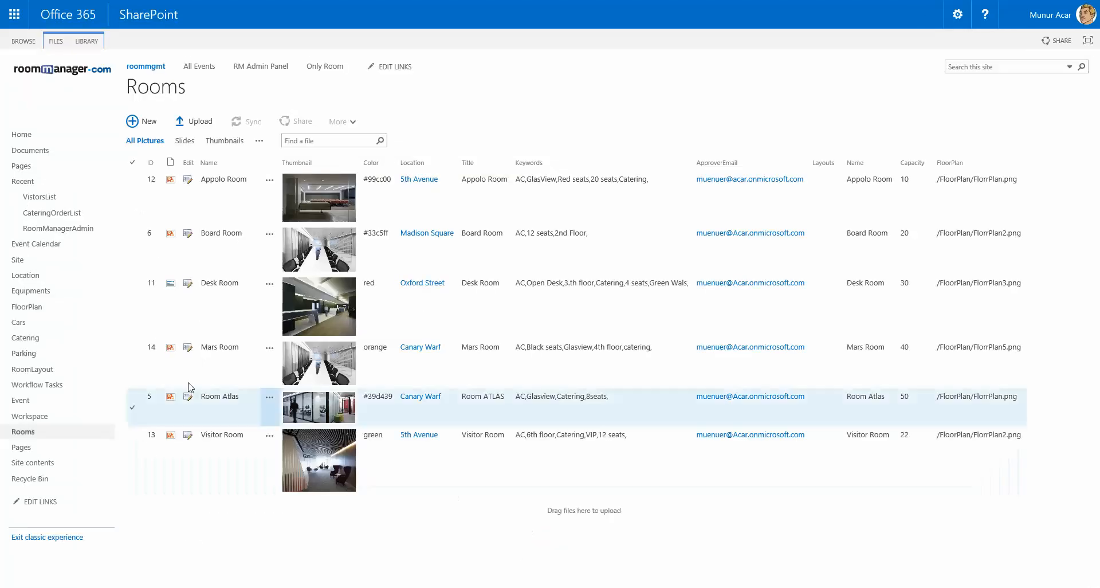
View the Cars, Parking, RoomLayout and Workspace libraries in turn
{"action": "left_click", "coordinate": [31, 325]}
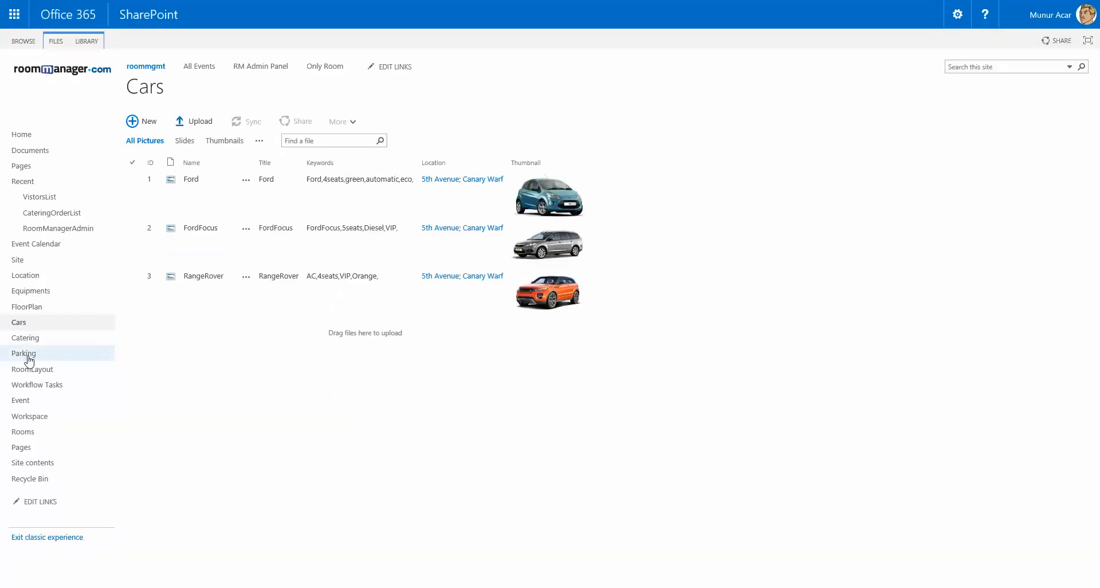
{"action": "left_click", "coordinate": [27, 354]}
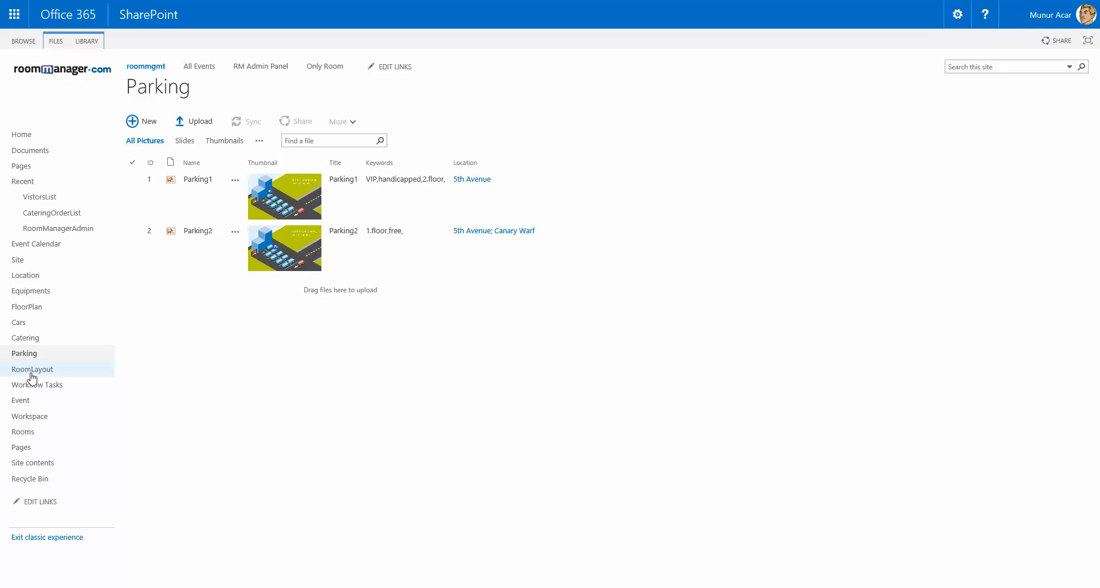
{"action": "left_click", "coordinate": [32, 370]}
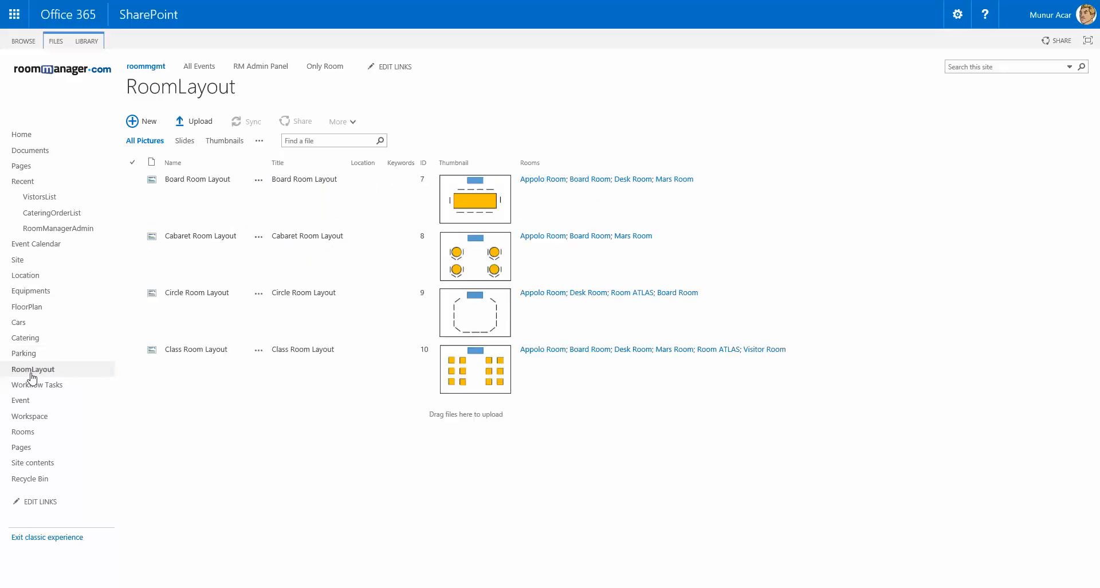
{"action": "left_click", "coordinate": [28, 417]}
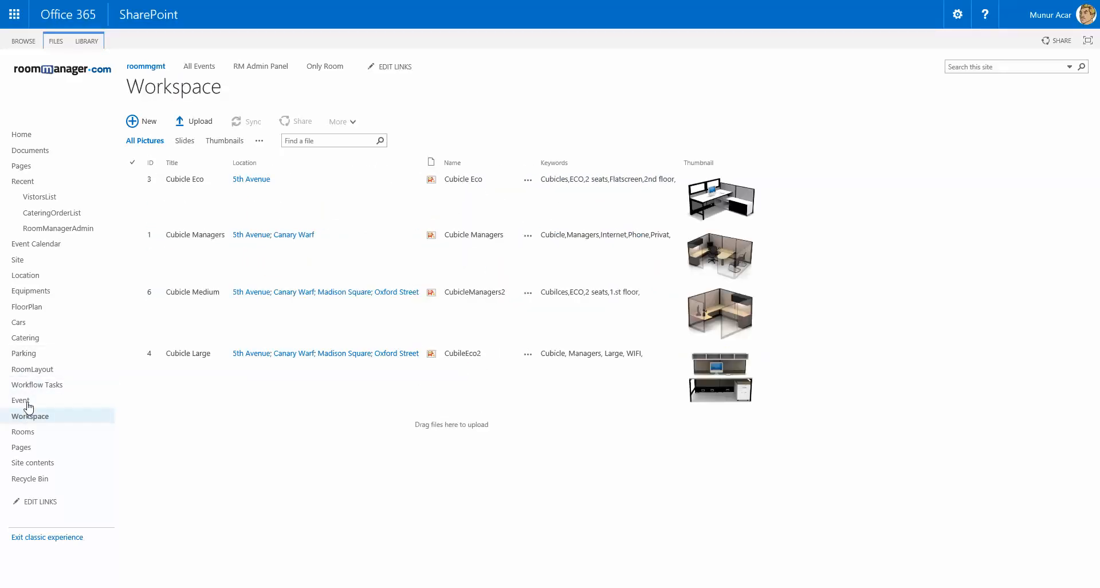
Open the Equipments library, show its items in Quick Edit mode, and return to the standard view
{"action": "left_click", "coordinate": [24, 291]}
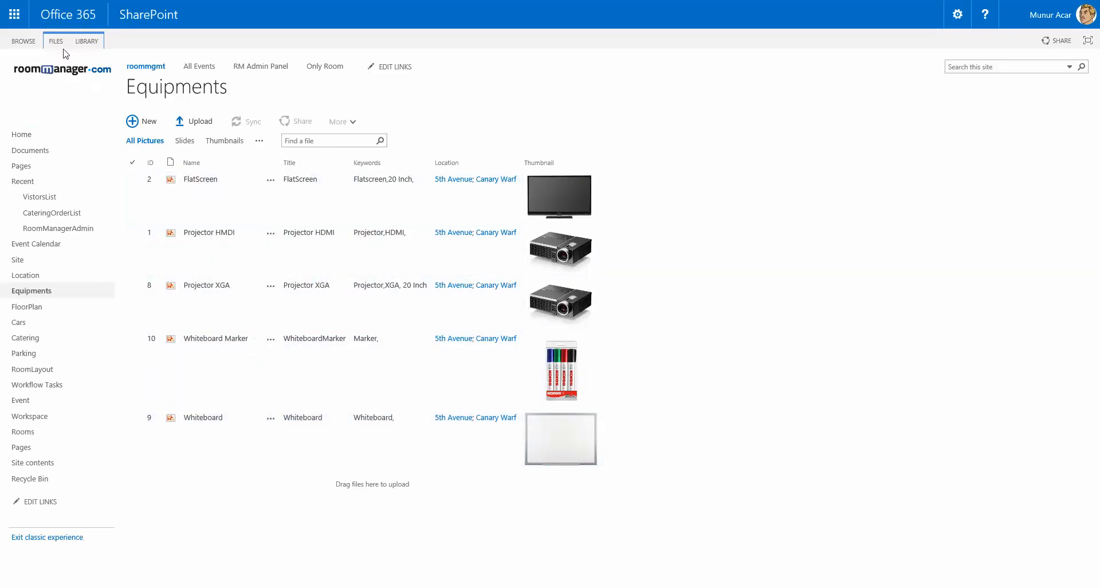
{"action": "left_click", "coordinate": [86, 41]}
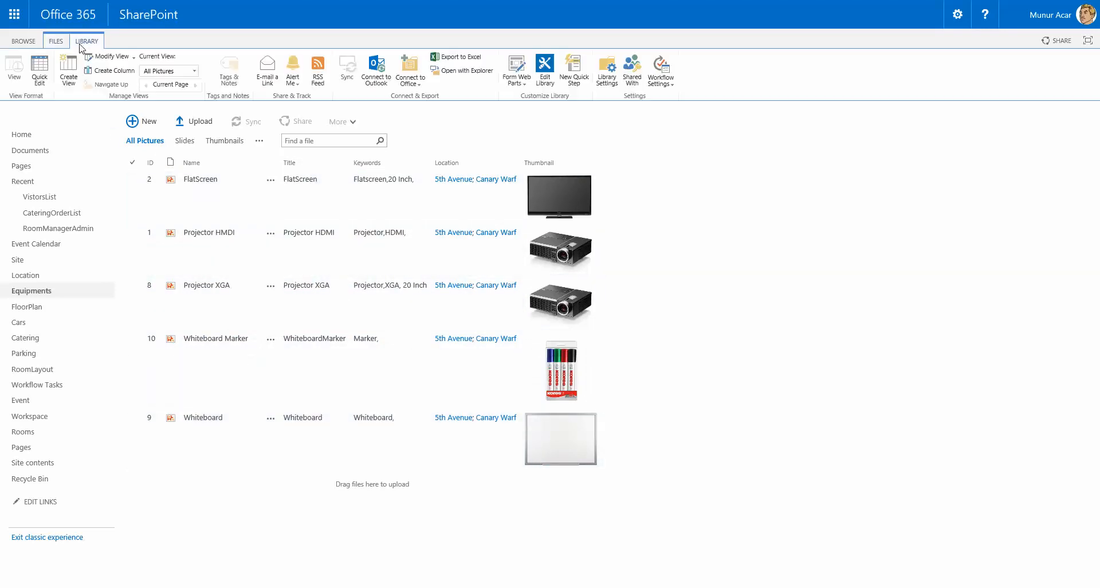
{"action": "left_click", "coordinate": [40, 86]}
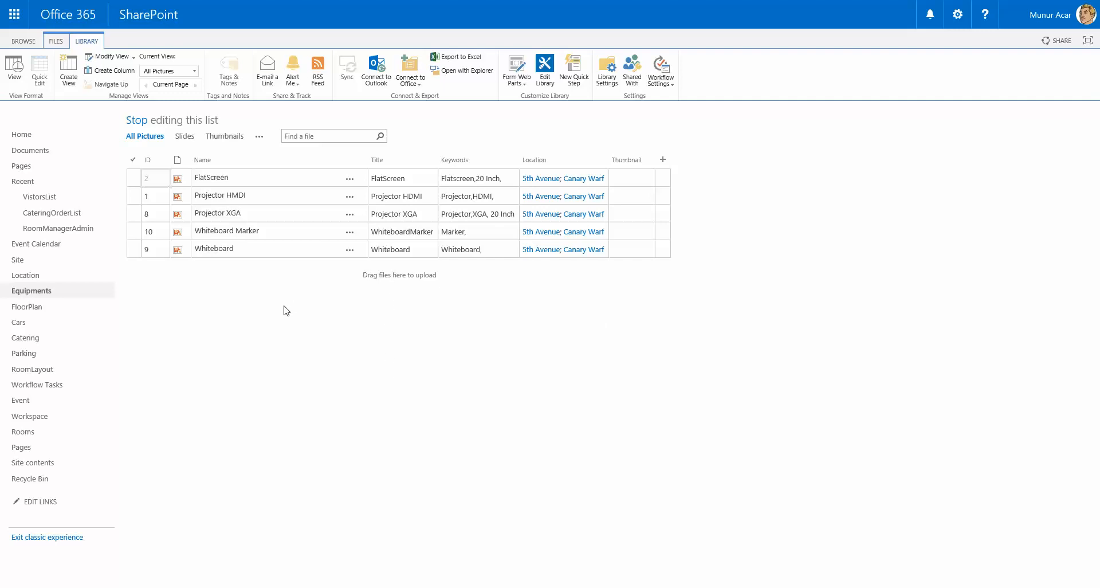
{"action": "key", "text": "Escape"}
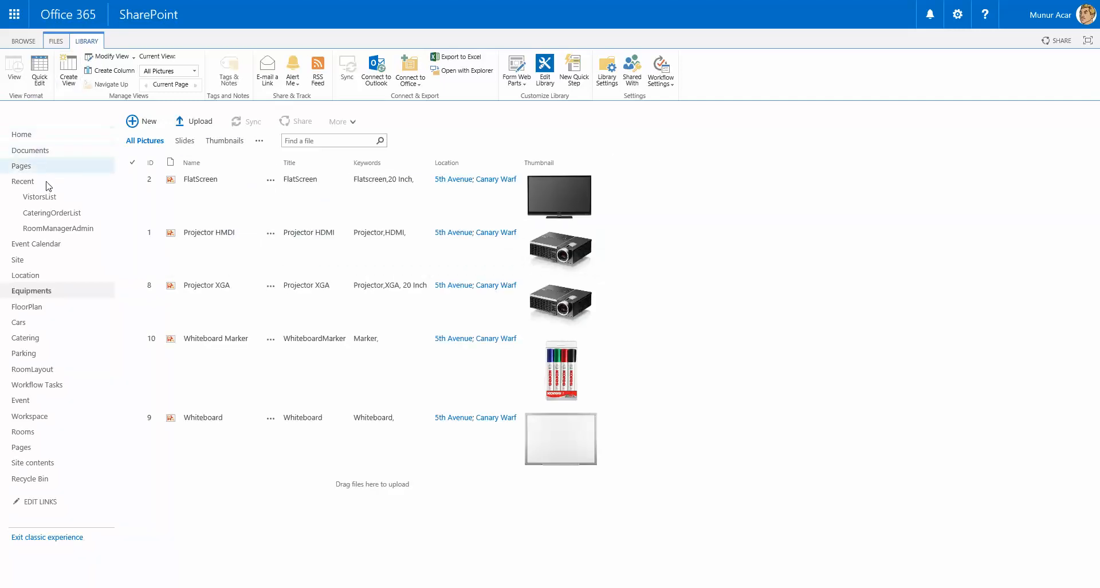
View the Event Calendar, and open the Admin Panel item of the RMAdminPanel list for editing
{"action": "left_click", "coordinate": [47, 246]}
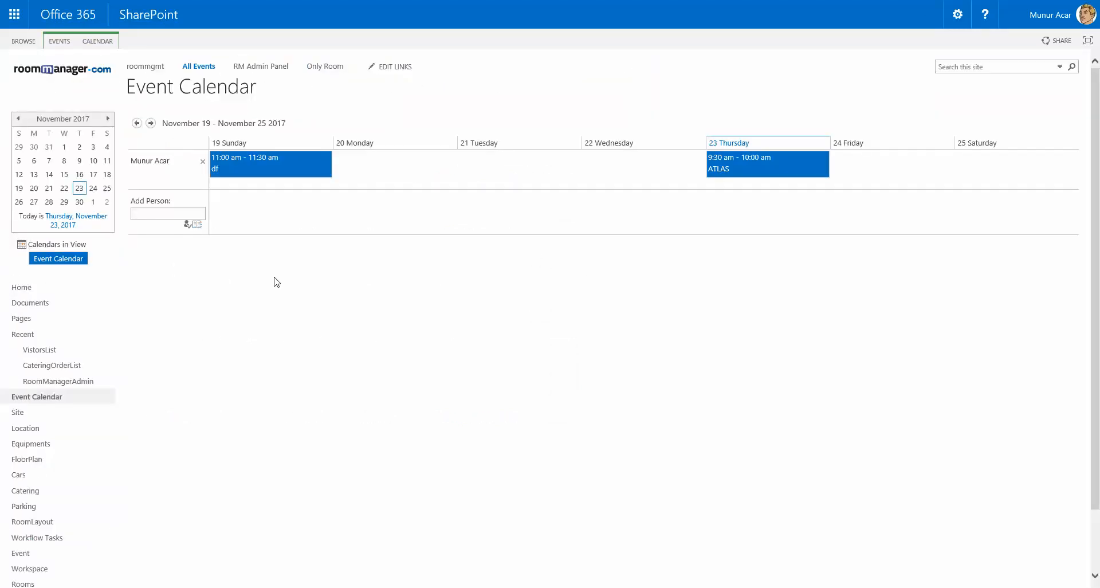
{"action": "left_click", "coordinate": [247, 67]}
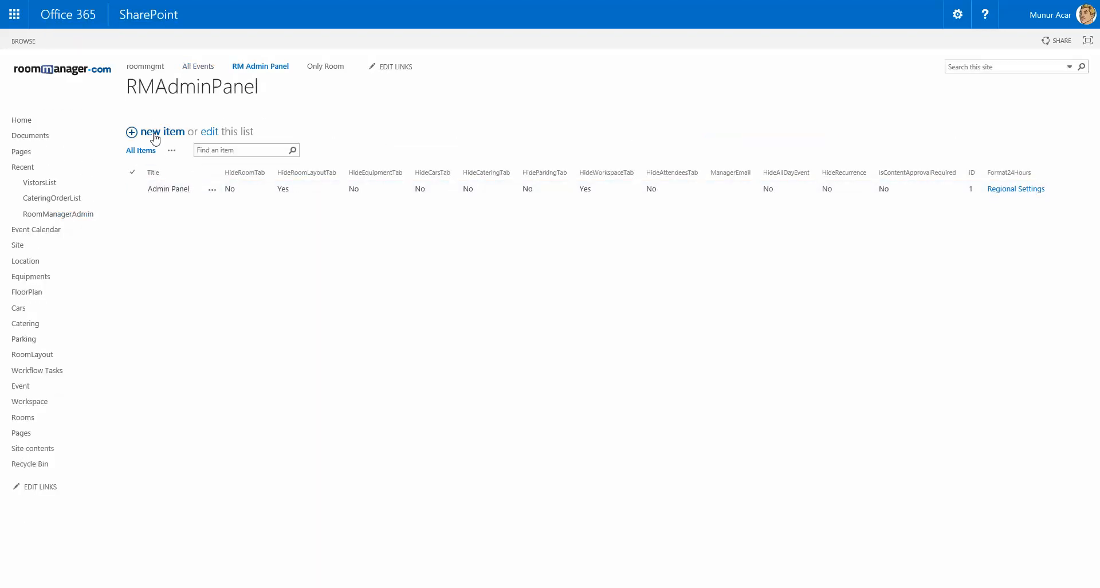
{"action": "left_click", "coordinate": [170, 190]}
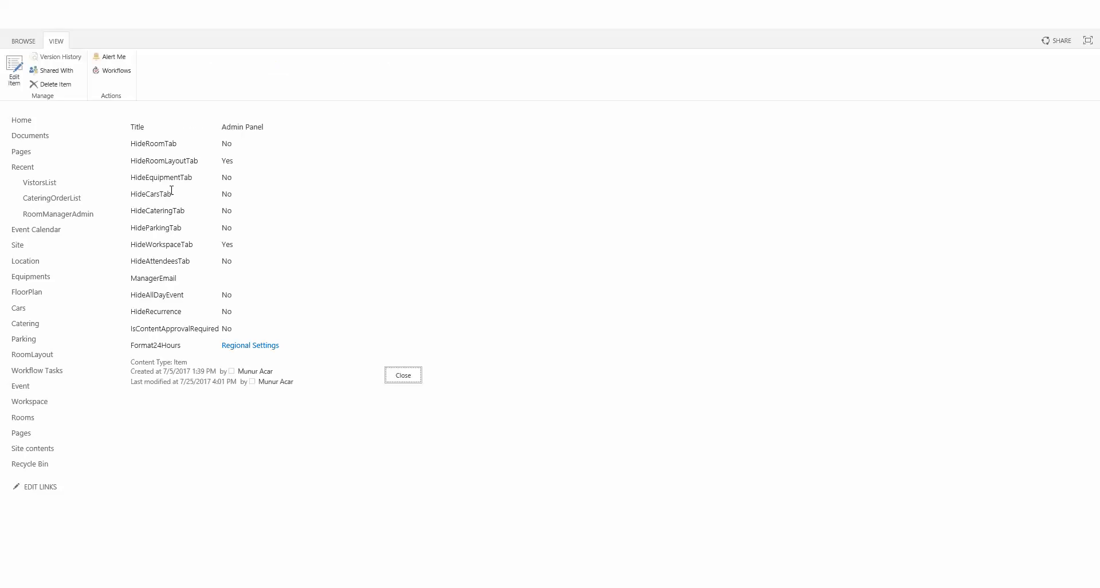
{"action": "left_click", "coordinate": [21, 84]}
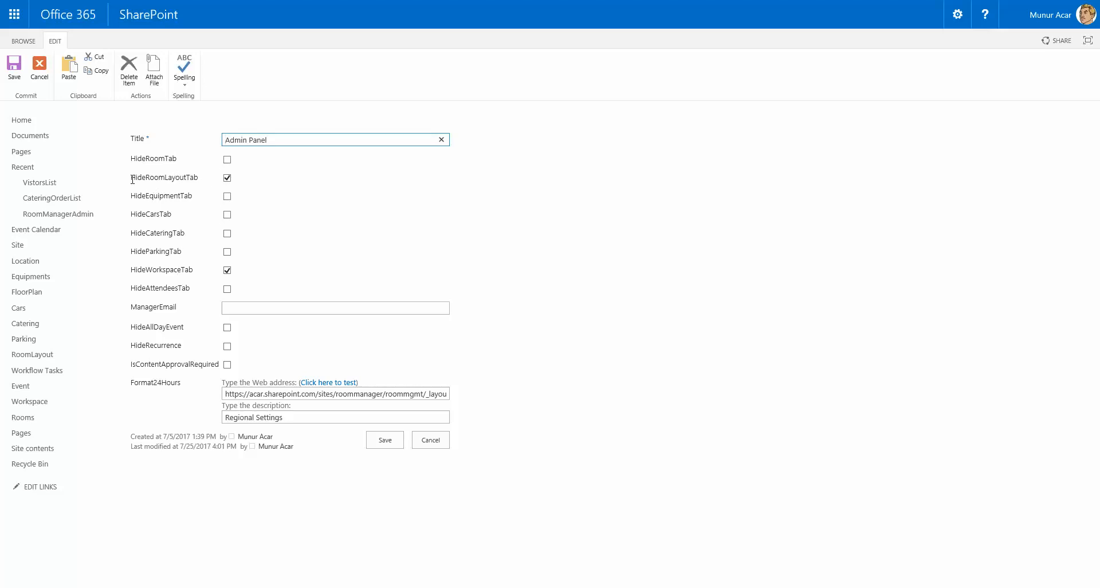
Review the Admin Panel item's HideWorkspaceTab, ManagerEmail and IsContentApprovalRequired settings, and cancel the form without saving
{"action": "left_click", "coordinate": [227, 269]}
{"action": "left_click", "coordinate": [238, 306]}
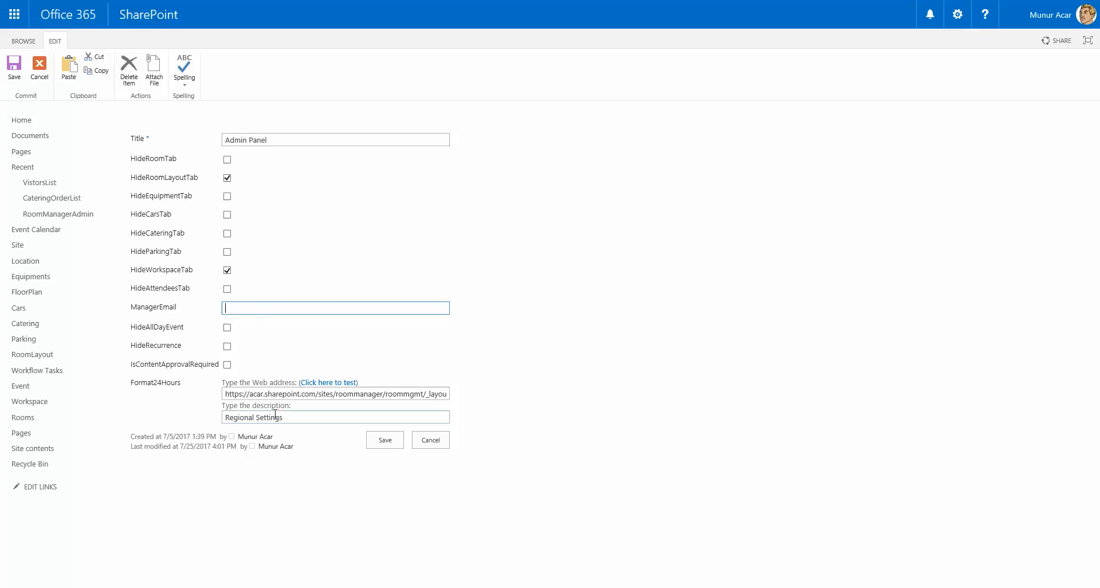
{"action": "left_click_drag", "start_coordinate": [131, 370], "coordinate": [228, 371]}
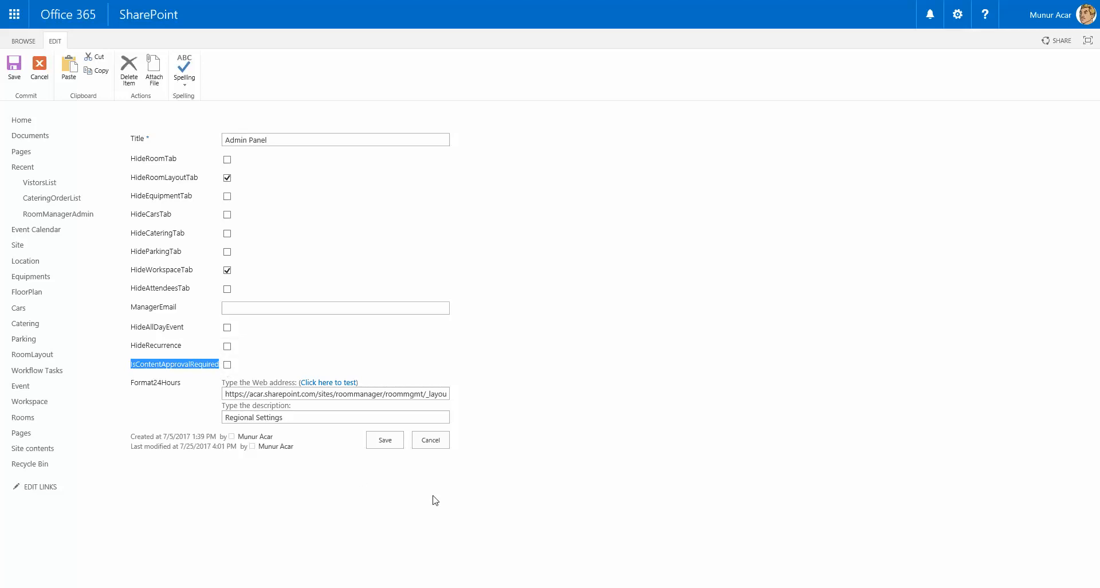
{"action": "left_click", "coordinate": [434, 444]}
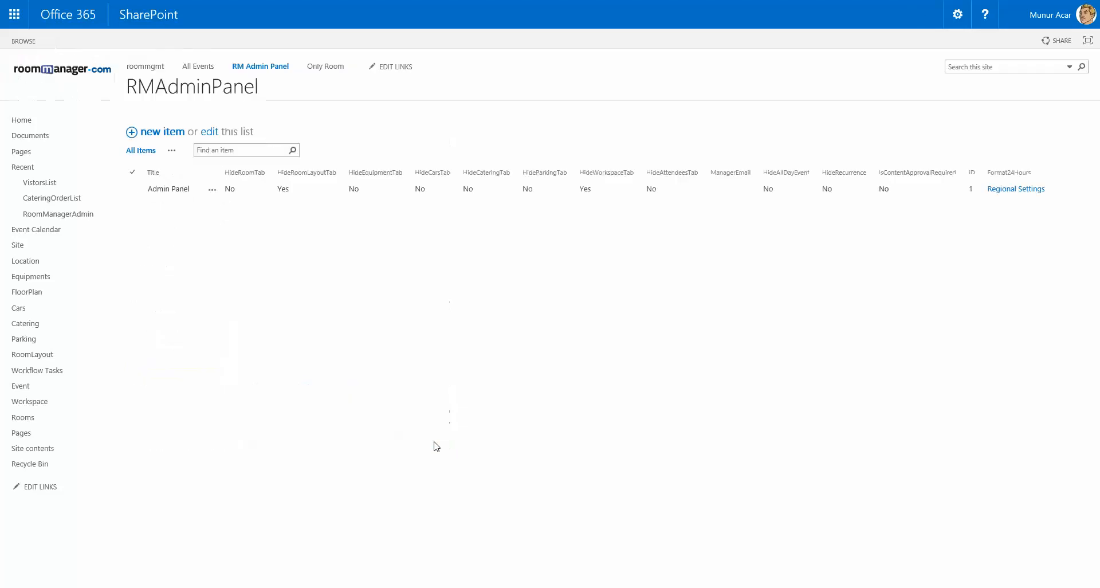
Open the OnlyRooms calendar and view the ATLAS booking in the day view of November 23, 2017
{"action": "left_click", "coordinate": [325, 68]}
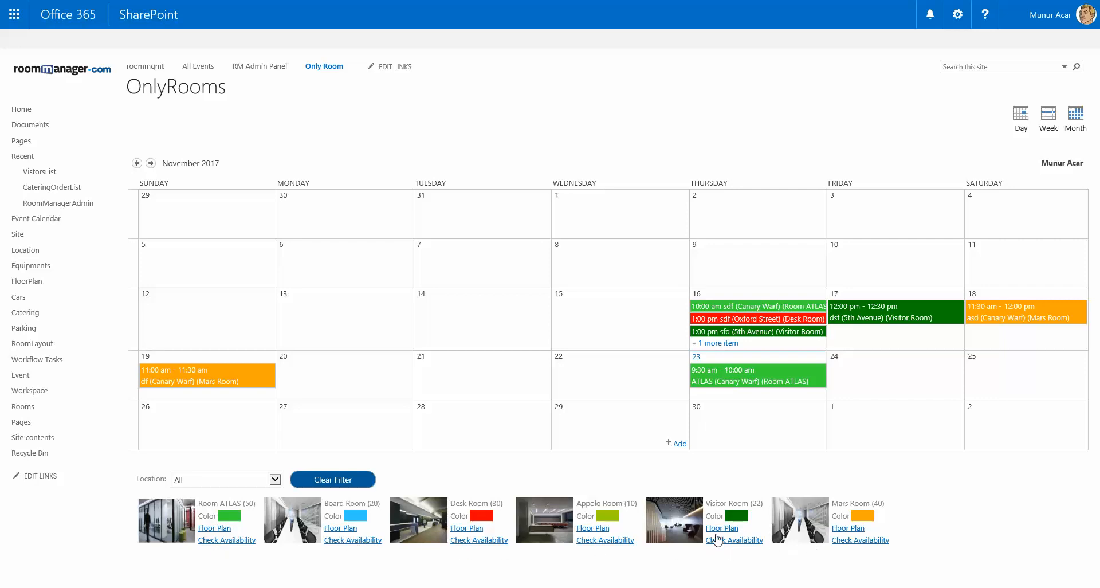
{"action": "left_click", "coordinate": [696, 358]}
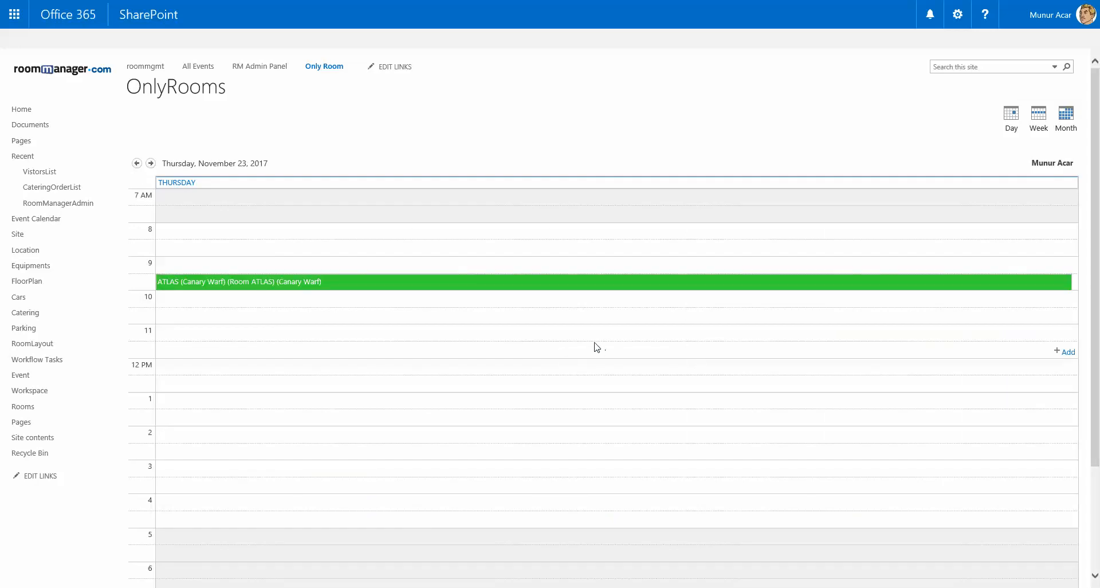
{"action": "scroll", "coordinate": [597, 346], "scroll_direction": "down", "scroll_amount": 3}
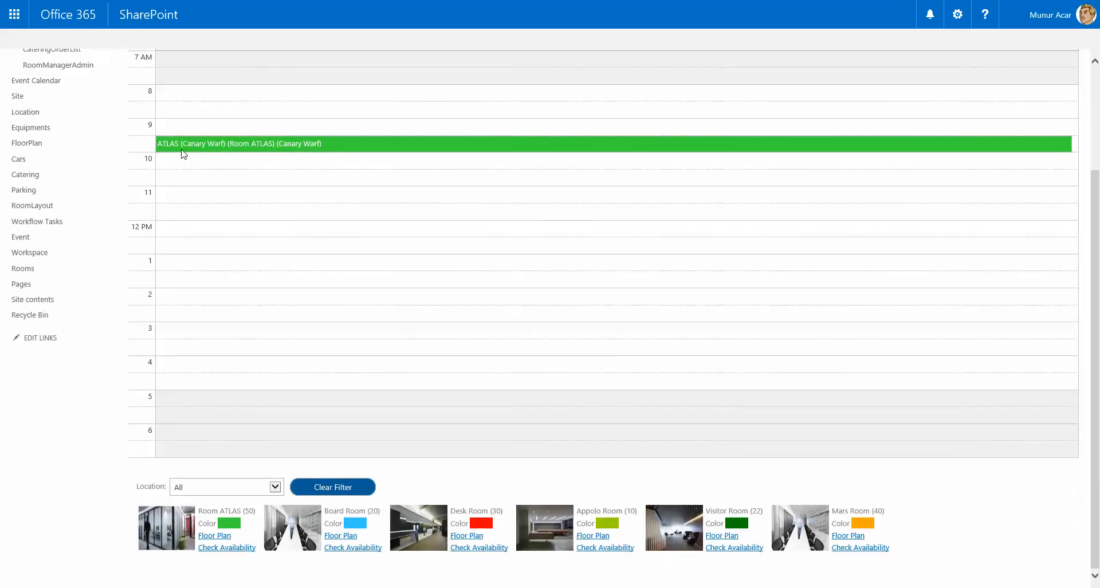
{"action": "mouse_move", "coordinate": [191, 150]}
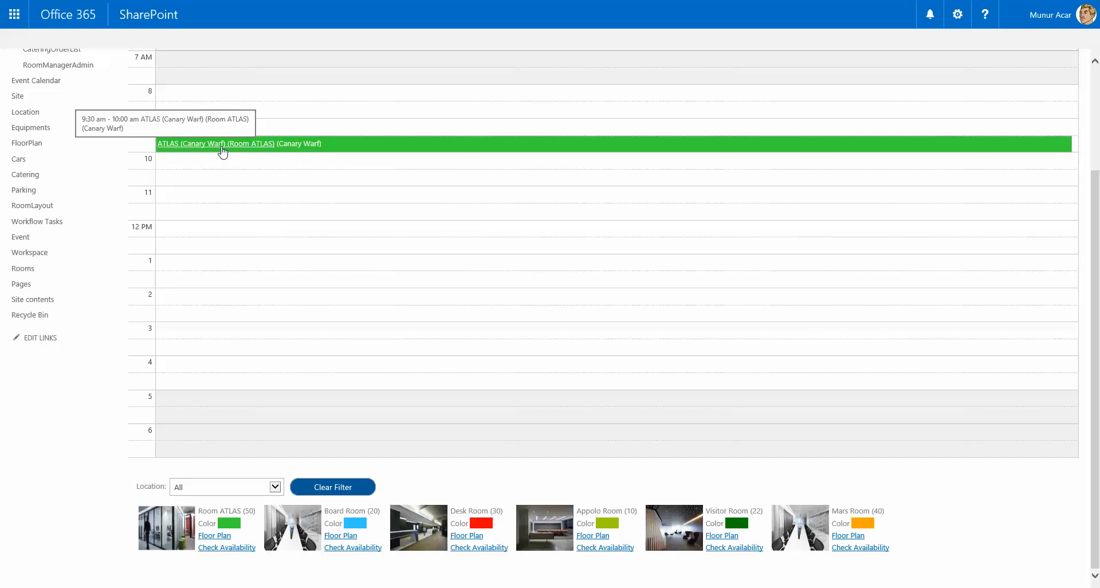
Start a new 12 PM event on November 23, 2017 with the subject Test Meeting and the site London
{"action": "double_click", "coordinate": [496, 230]}
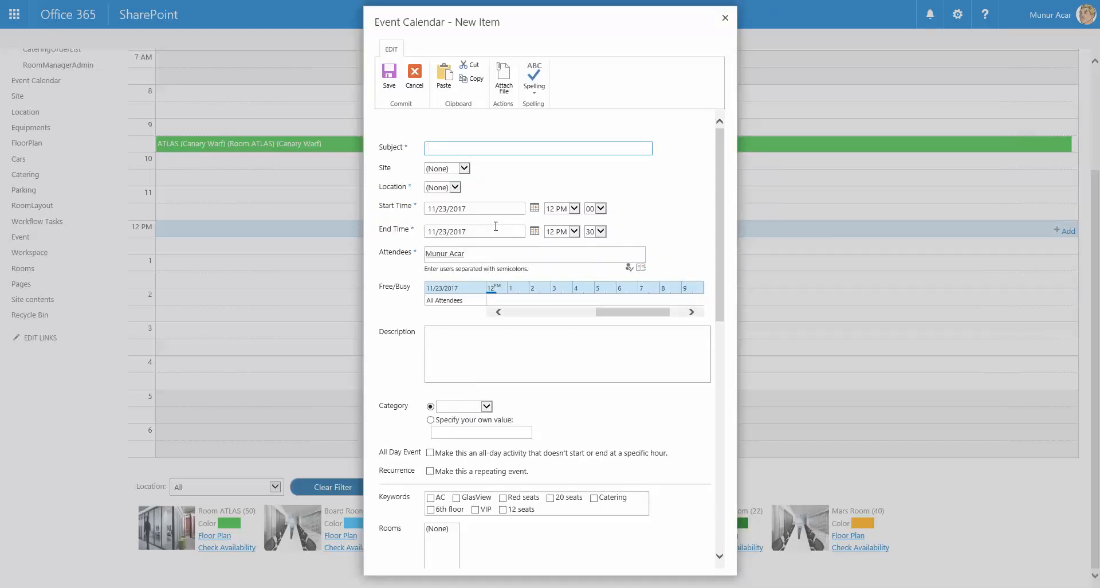
{"action": "type", "text": "Test Meeting"}
{"action": "left_click", "coordinate": [452, 169]}
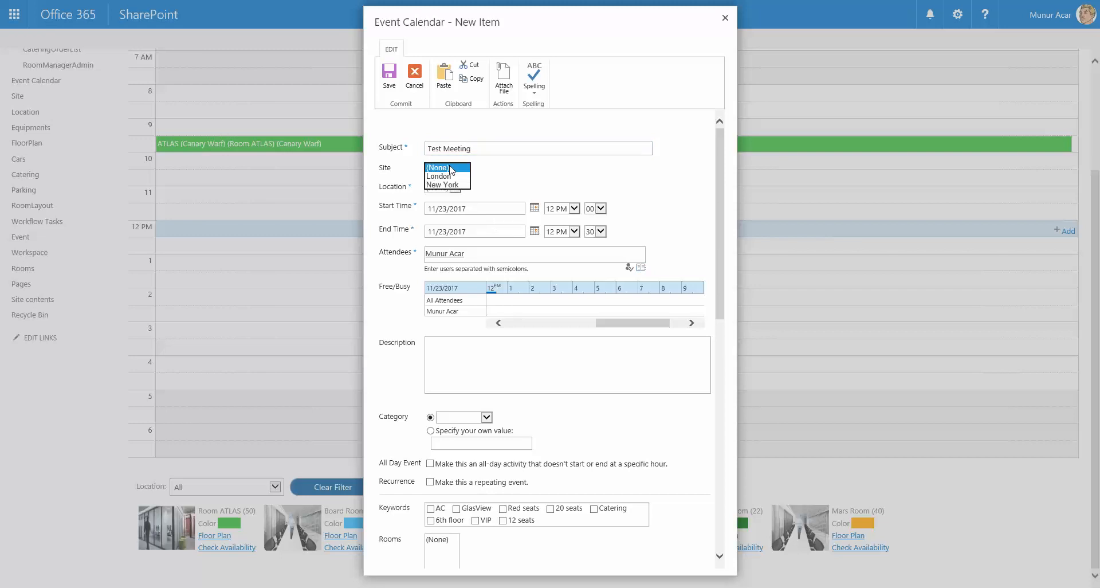
{"action": "left_click", "coordinate": [451, 177]}
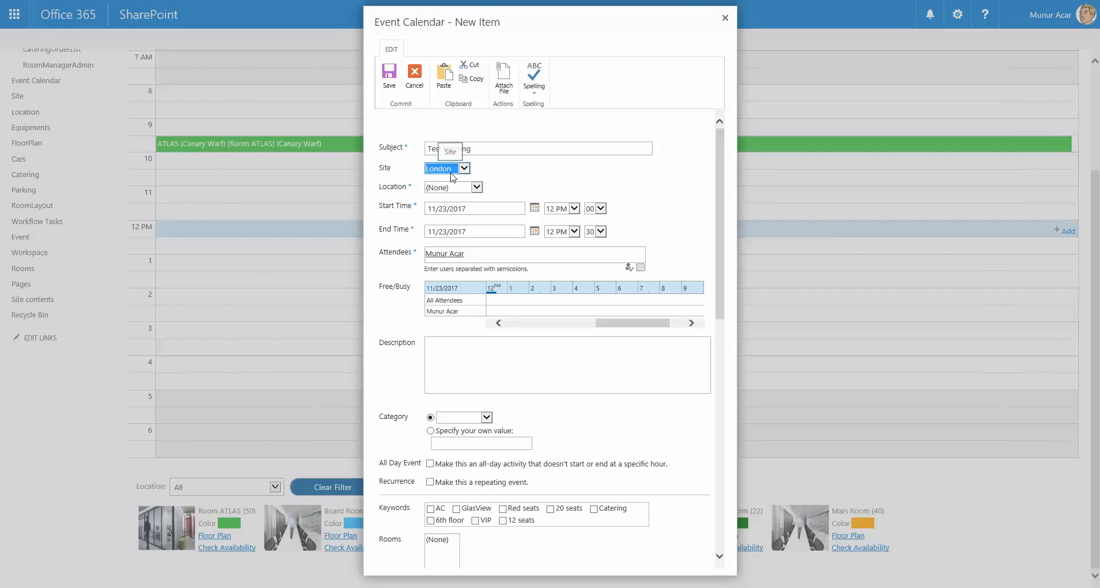
View the Location choices offered for the London site
{"action": "left_click", "coordinate": [466, 188]}
{"action": "left_click", "coordinate": [466, 188]}
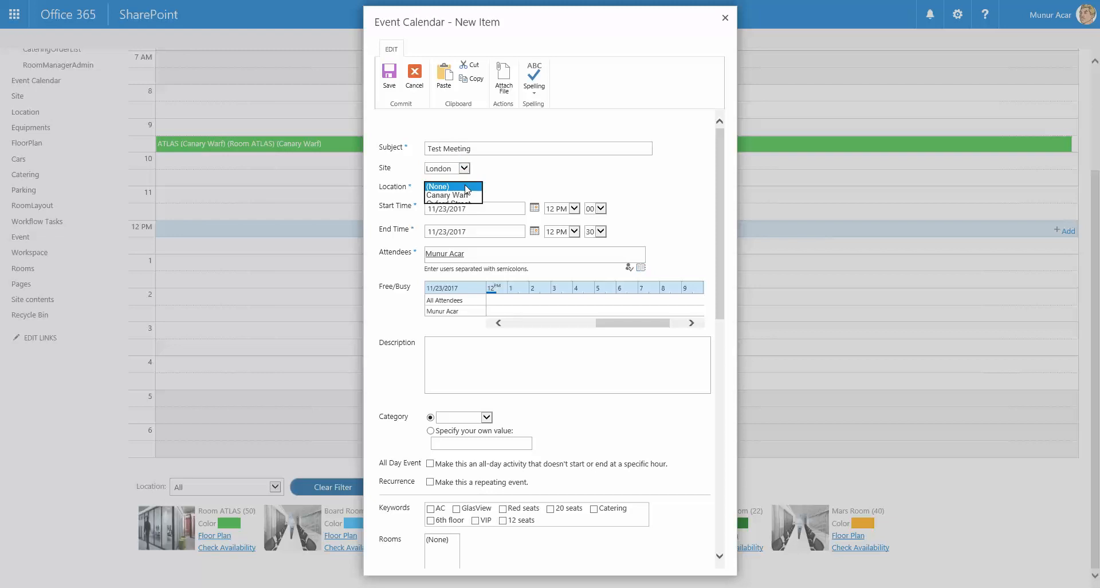
{"action": "left_click", "coordinate": [466, 188]}
{"action": "left_click", "coordinate": [466, 188]}
Set the event's site to New York and its location to 5th Avenue
{"action": "left_click", "coordinate": [458, 168]}
{"action": "left_click", "coordinate": [455, 175]}
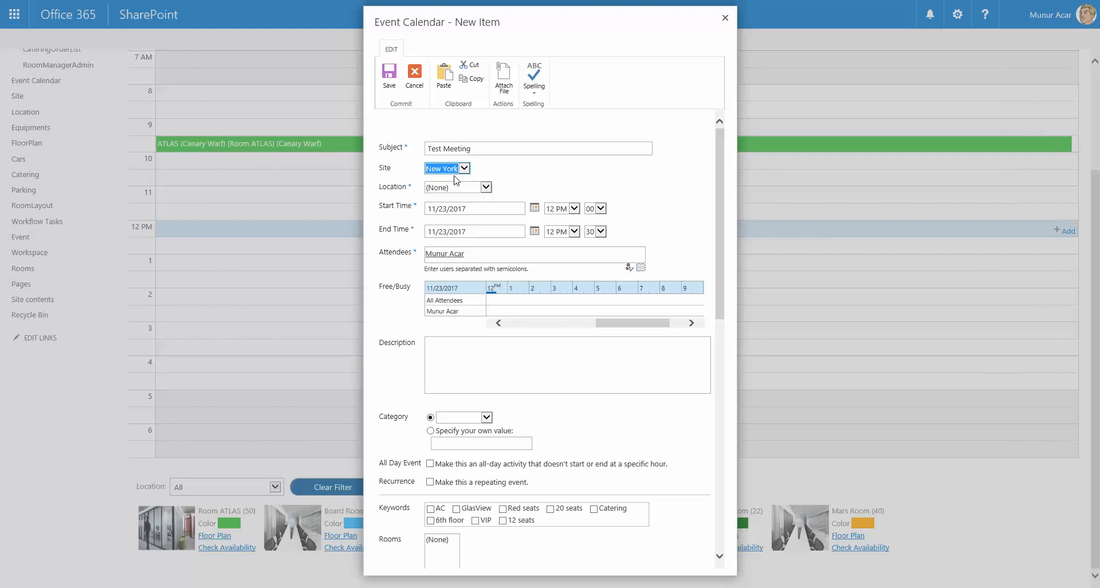
{"action": "left_click", "coordinate": [485, 188]}
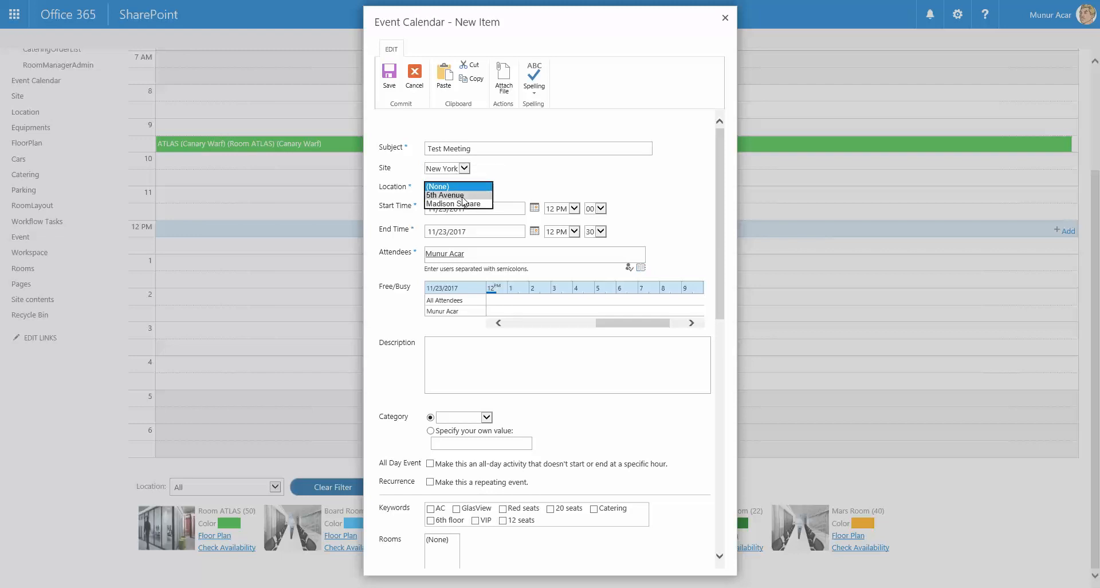
{"action": "left_click", "coordinate": [463, 197]}
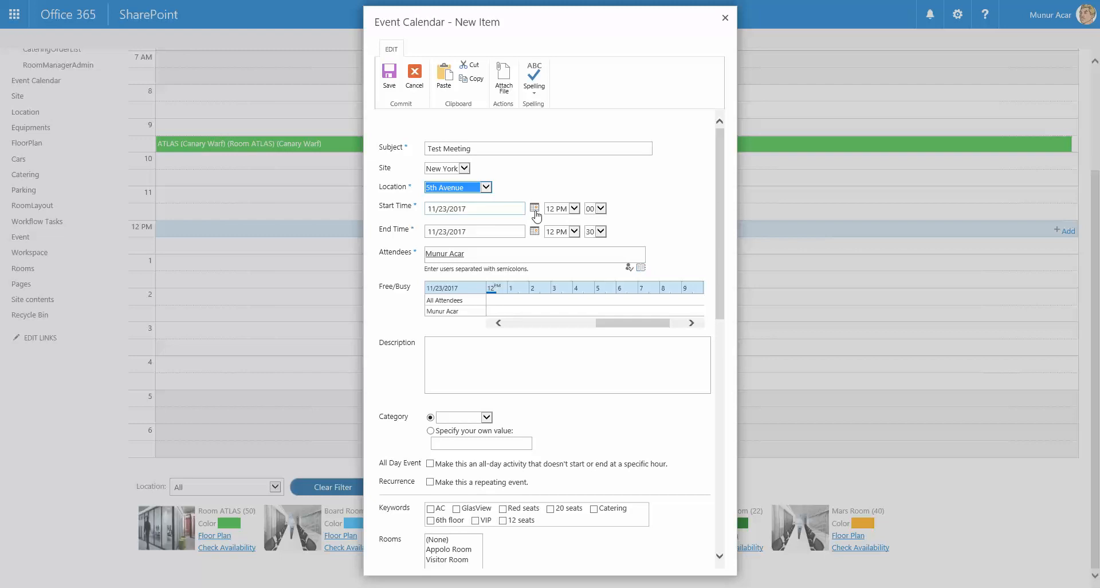
Examine the event's Attendees, Free/Busy, Description, Category and Recurrence options, leaving recurrence switched off
{"action": "scroll", "coordinate": [582, 230], "scroll_direction": "down", "scroll_amount": 1}
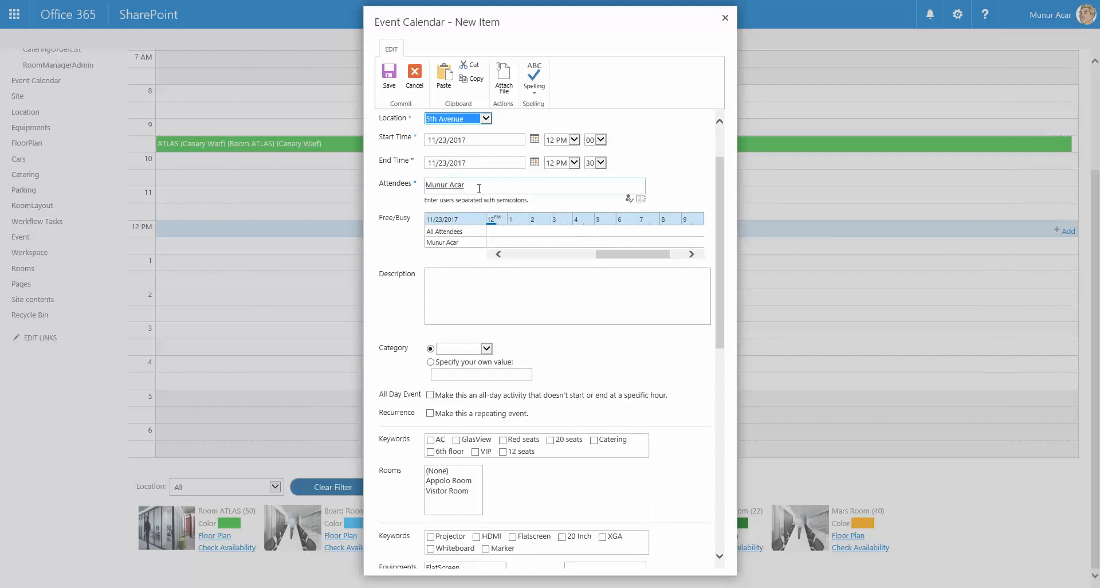
{"action": "scroll", "coordinate": [519, 252], "scroll_direction": "up", "scroll_amount": 1}
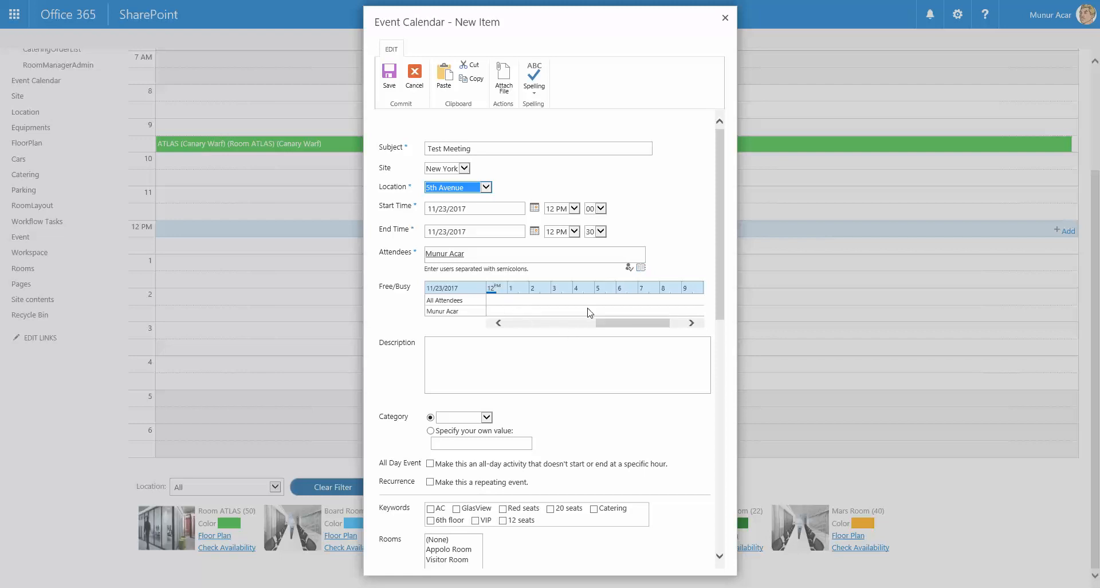
{"action": "left_click_drag", "start_coordinate": [717, 292], "coordinate": [718, 344]}
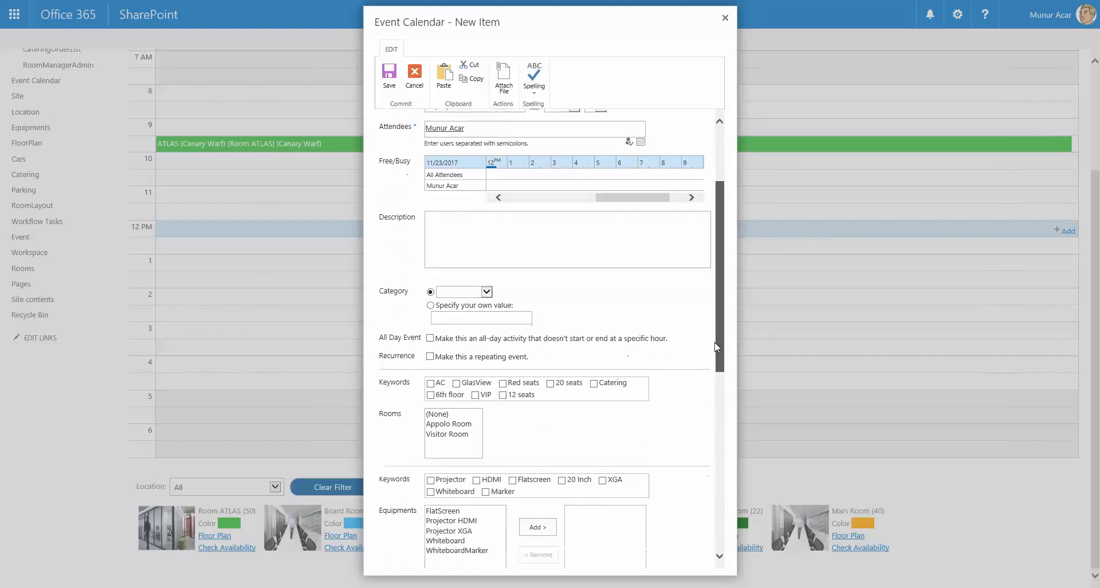
{"action": "left_click", "coordinate": [459, 227]}
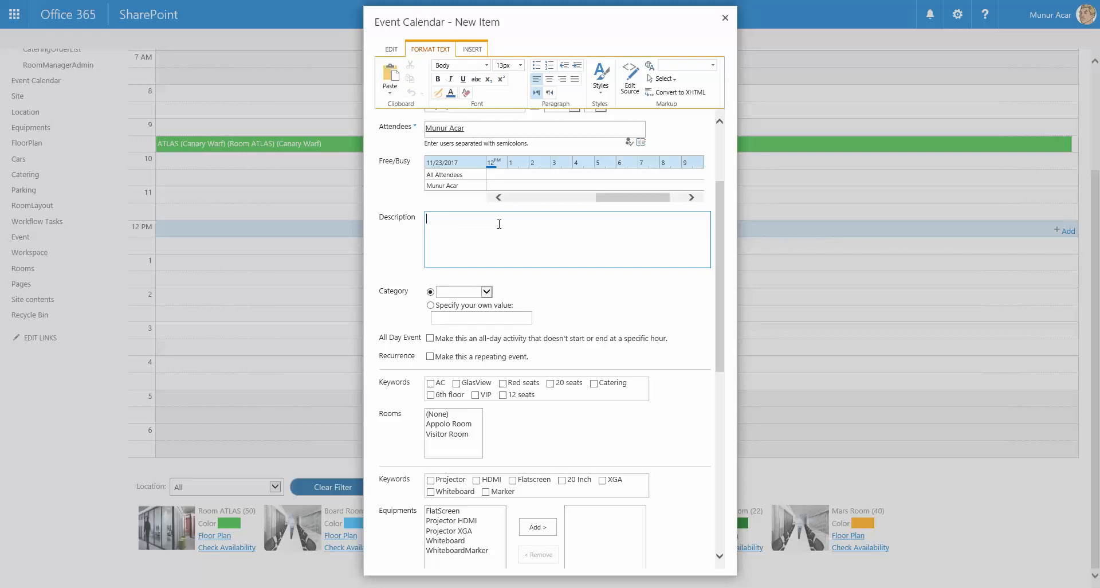
{"action": "scroll", "coordinate": [511, 239], "scroll_direction": "down", "scroll_amount": 2}
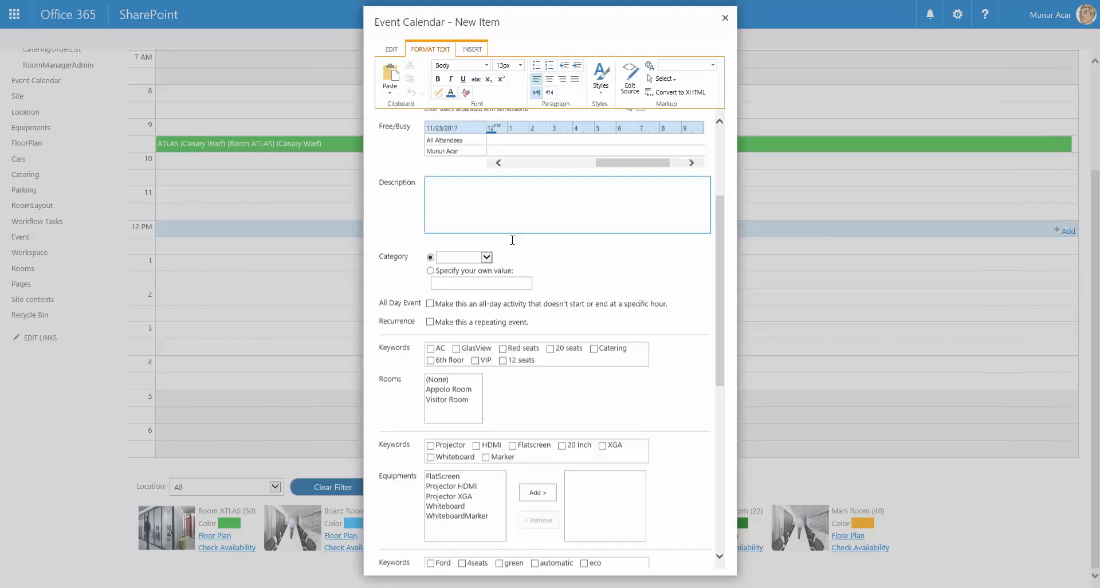
{"action": "left_click", "coordinate": [486, 223]}
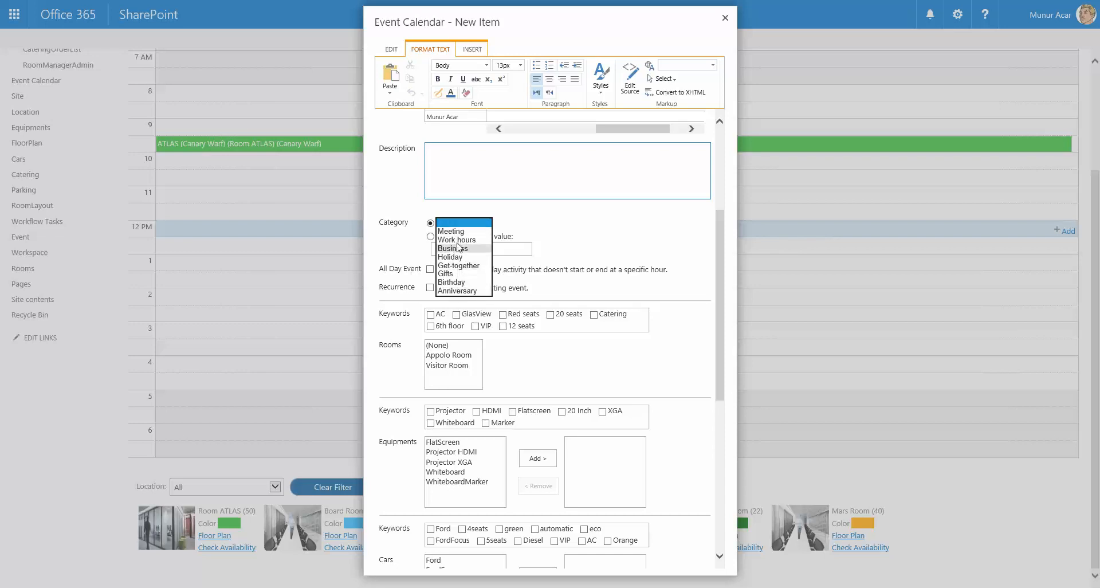
{"action": "left_click", "coordinate": [576, 231]}
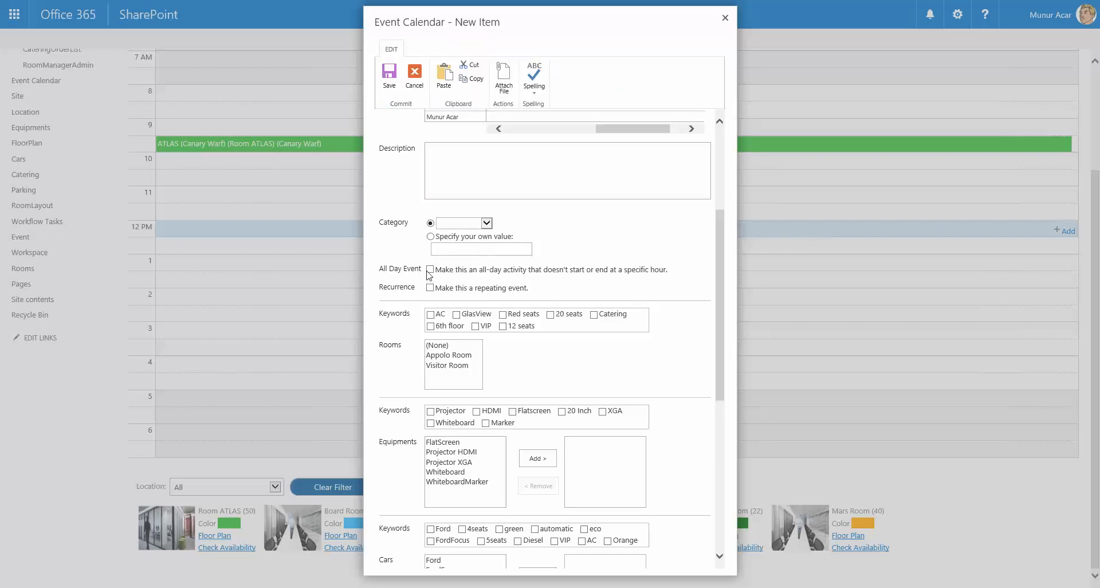
{"action": "left_click", "coordinate": [430, 288]}
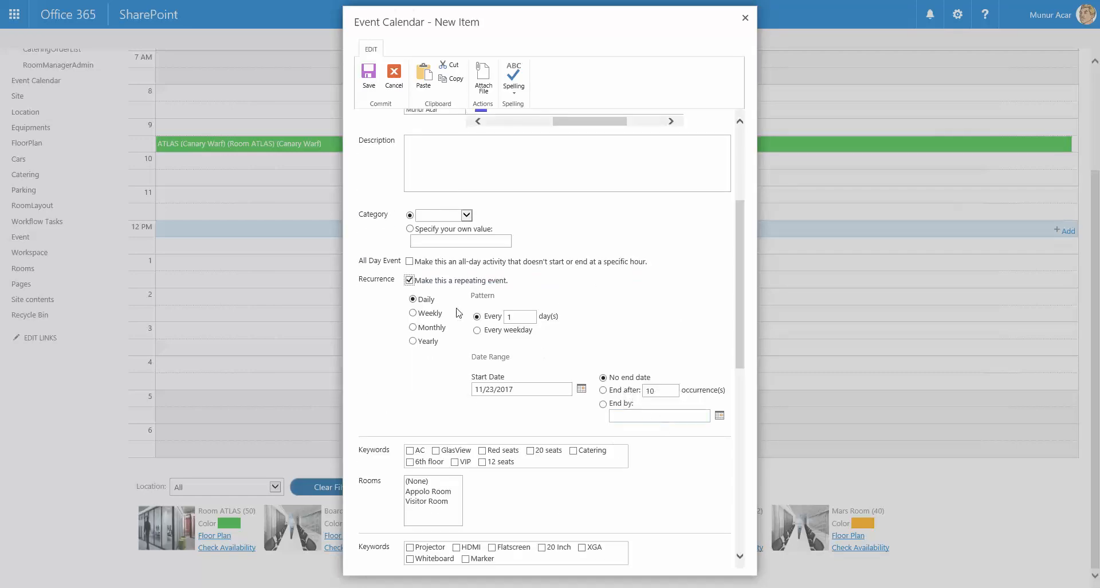
{"action": "left_click", "coordinate": [409, 280]}
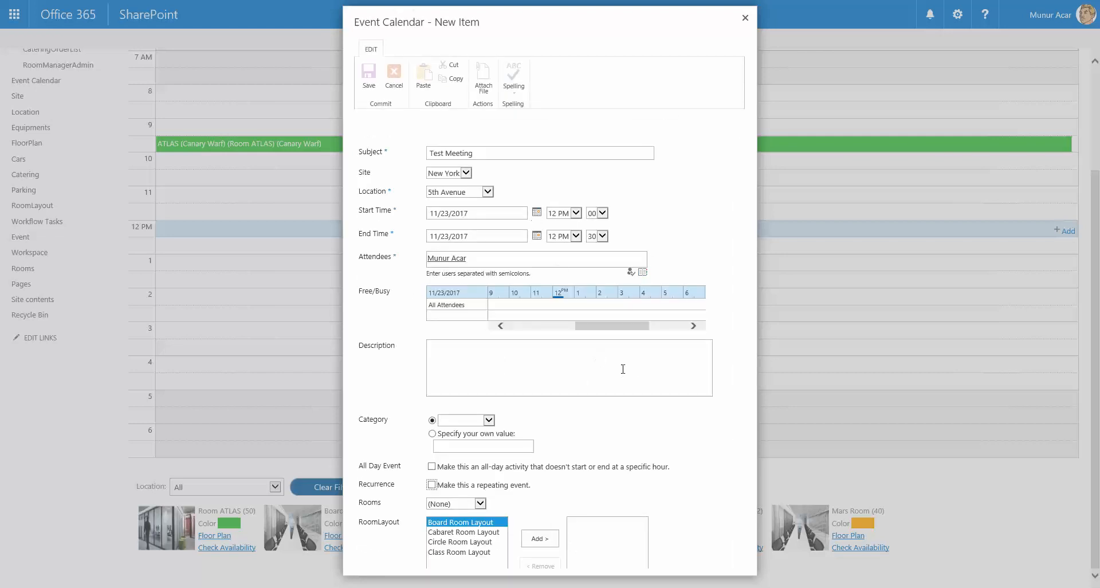
Review the event form from the Site field down to the Rooms, Equipments, Cars and Catering sections with their keyword filters
{"action": "scroll", "coordinate": [575, 351], "scroll_direction": "down", "scroll_amount": 5}
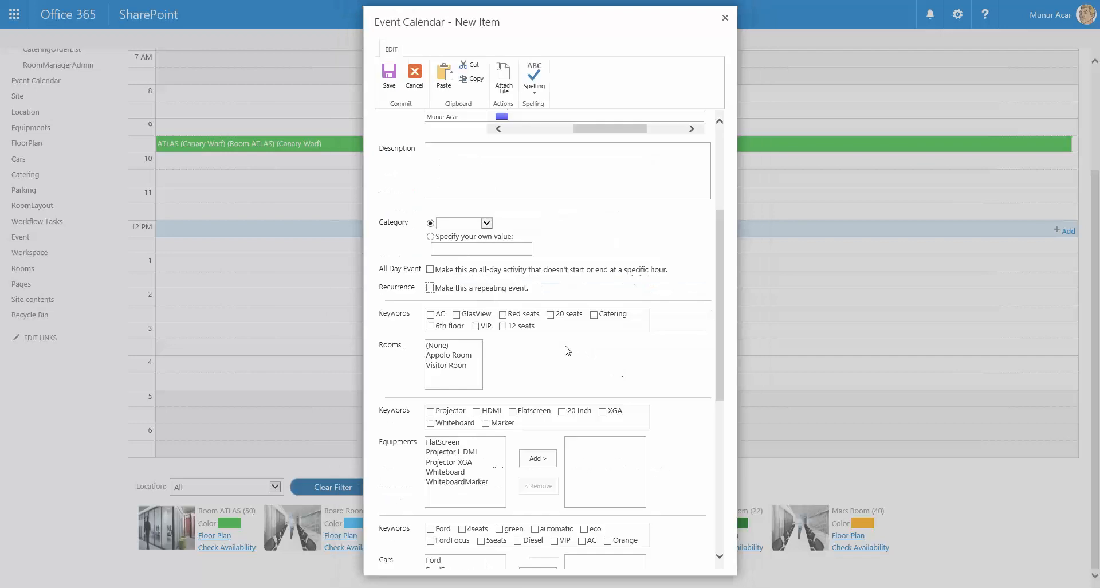
{"action": "scroll", "coordinate": [565, 351], "scroll_direction": "up", "scroll_amount": 5}
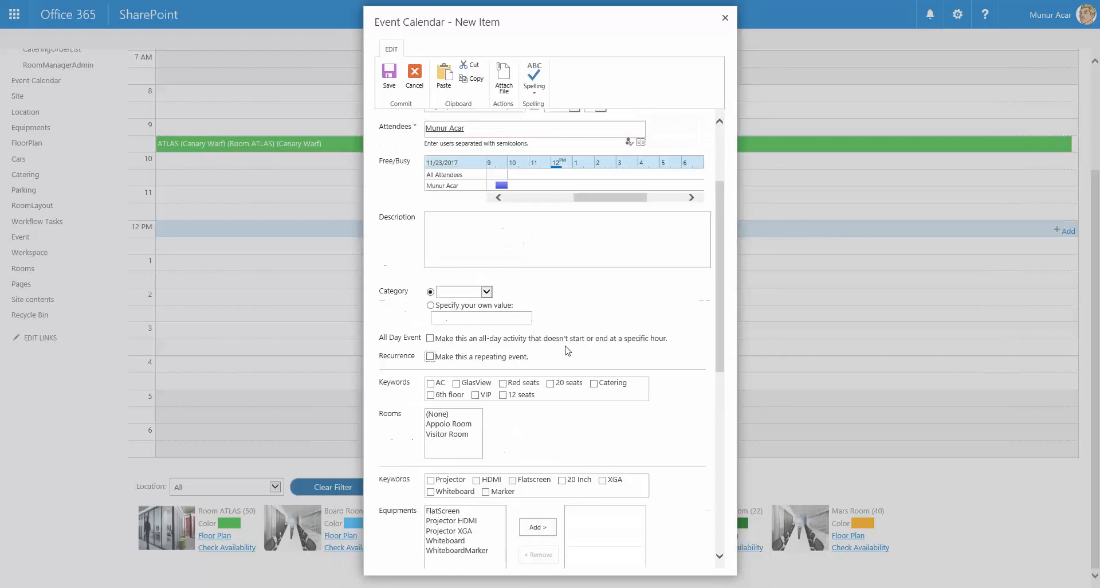
{"action": "scroll", "coordinate": [568, 351], "scroll_direction": "down", "scroll_amount": 1}
{"action": "scroll", "coordinate": [567, 350], "scroll_direction": "up", "scroll_amount": 2}
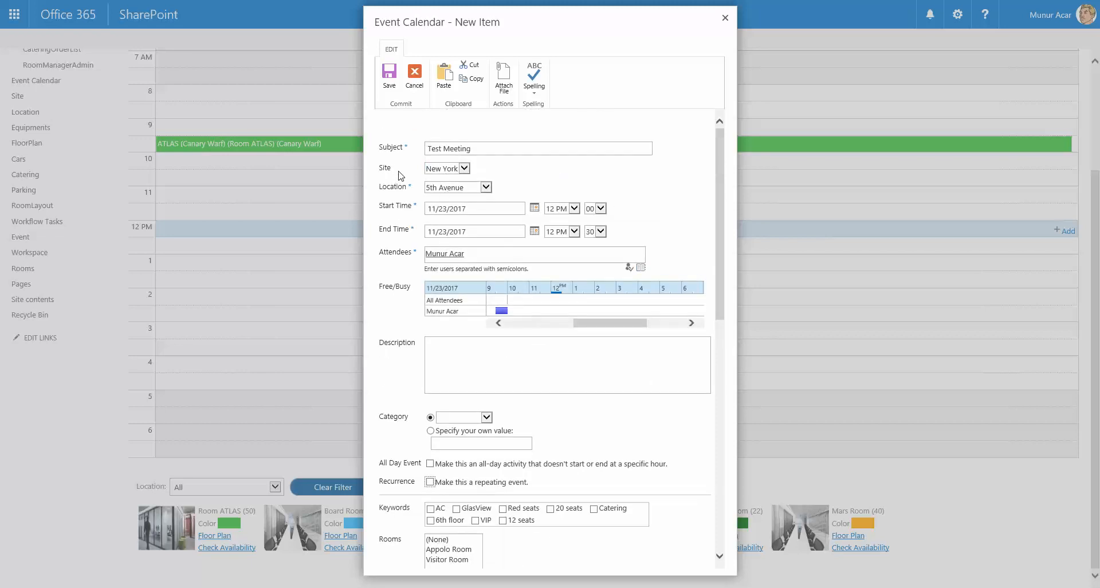
{"action": "scroll", "coordinate": [563, 374], "scroll_direction": "down", "scroll_amount": 4}
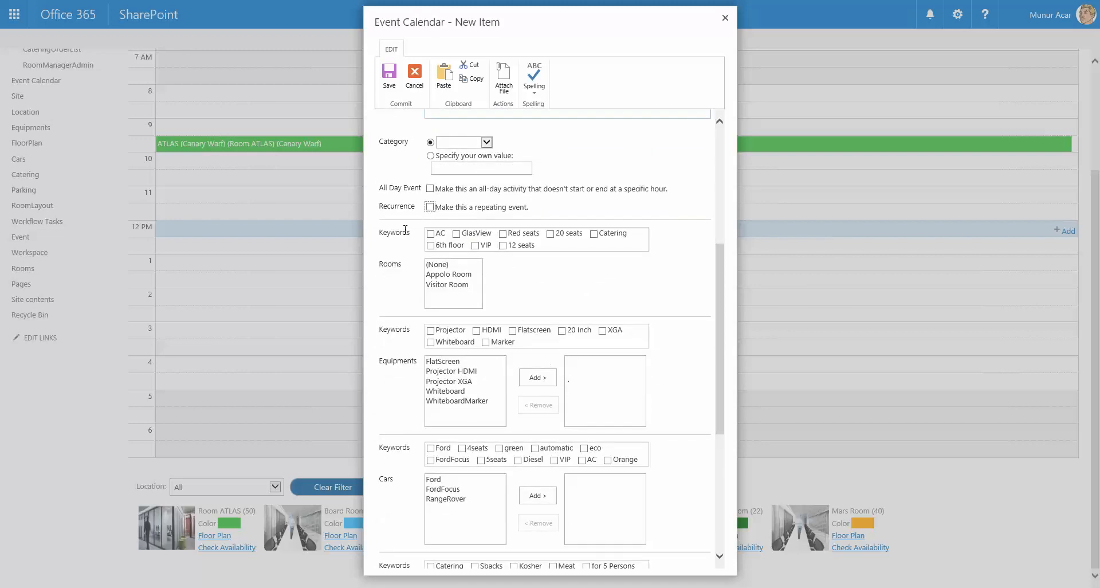
{"action": "left_click", "coordinate": [449, 381]}
{"action": "left_click", "coordinate": [445, 390]}
{"action": "left_click_drag", "start_coordinate": [719, 345], "coordinate": [723, 259]}
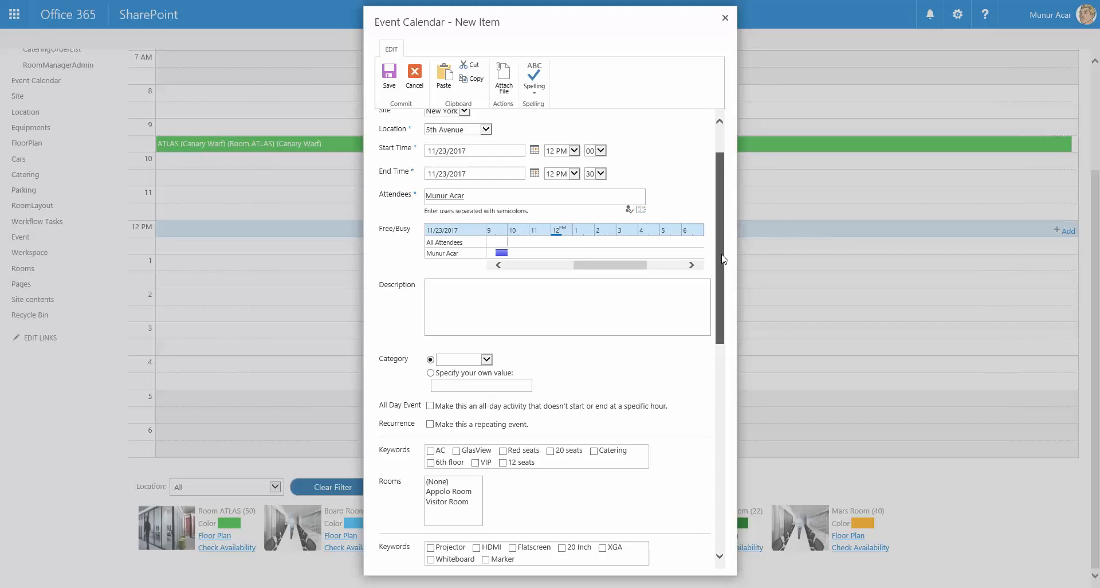
{"action": "left_click_drag", "start_coordinate": [722, 259], "coordinate": [732, 369]}
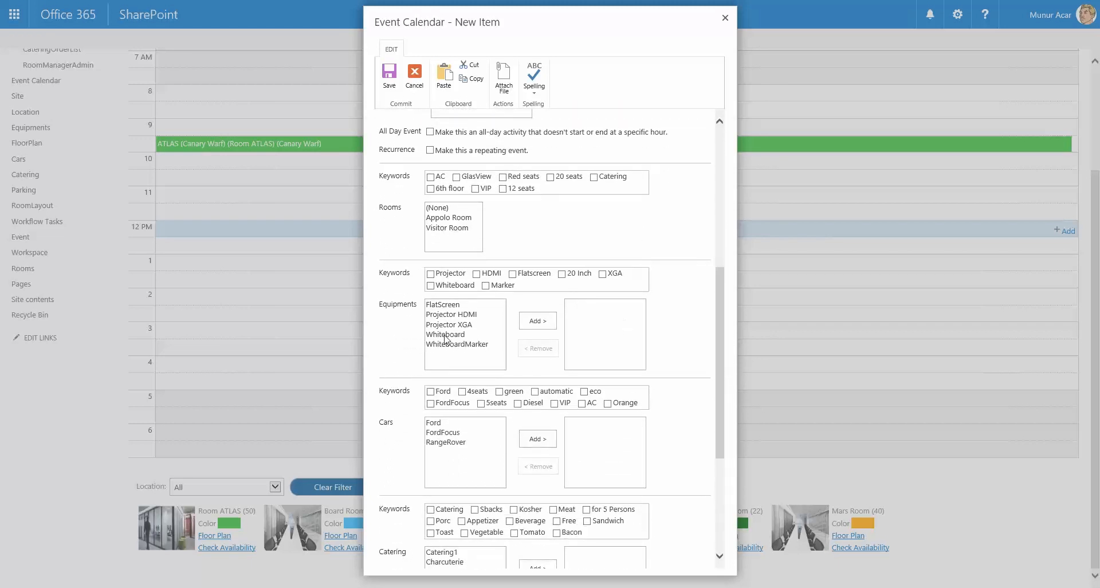
{"action": "left_click_drag", "start_coordinate": [381, 207], "coordinate": [406, 210]}
{"action": "left_click_drag", "start_coordinate": [380, 305], "coordinate": [415, 304]}
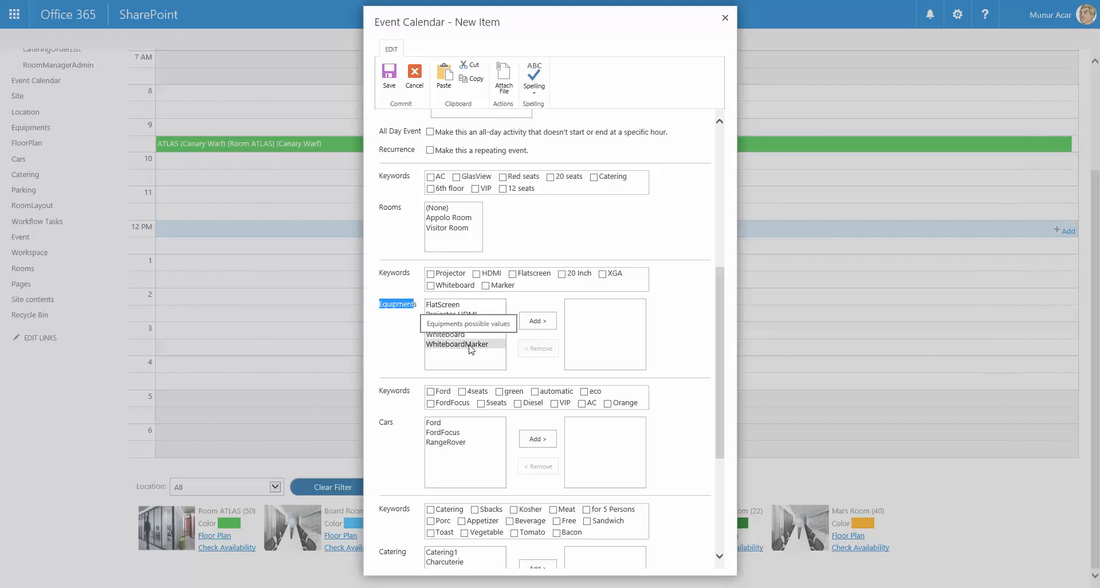
Try the AC and 20 seats keyword filters for the rooms, clear them, and choose the Appolo Room
{"action": "left_click", "coordinate": [452, 217]}
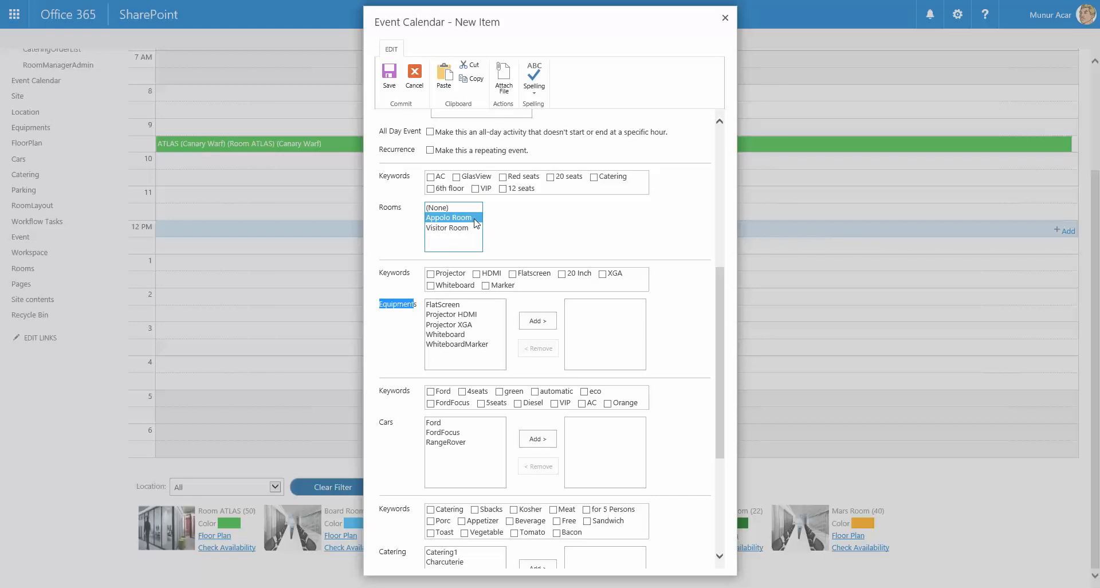
{"action": "left_click", "coordinate": [430, 177]}
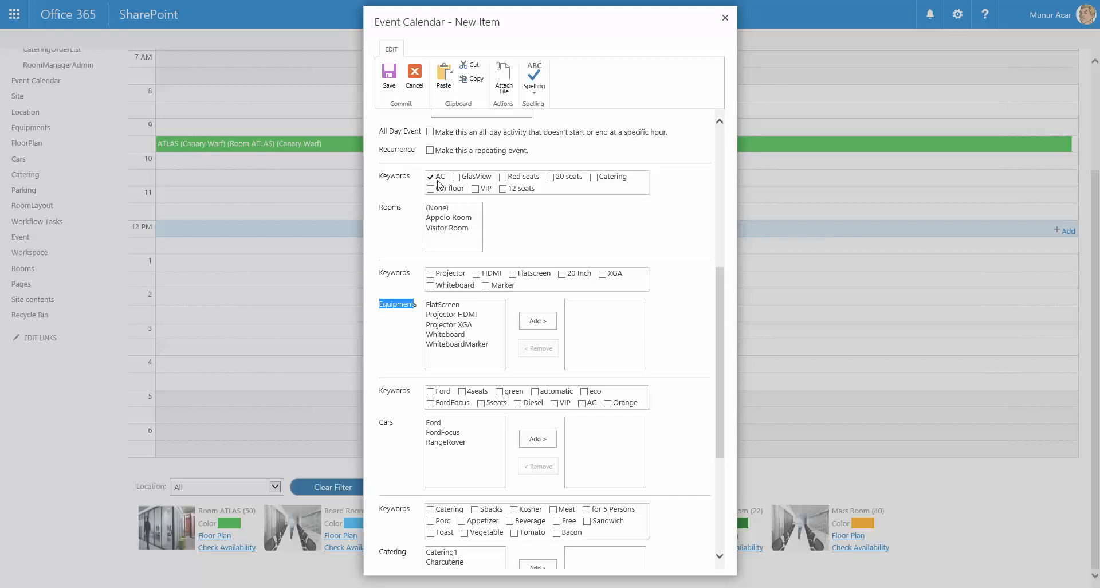
{"action": "left_click", "coordinate": [549, 177]}
{"action": "left_click", "coordinate": [550, 178]}
{"action": "left_click", "coordinate": [430, 177]}
{"action": "left_click", "coordinate": [447, 220]}
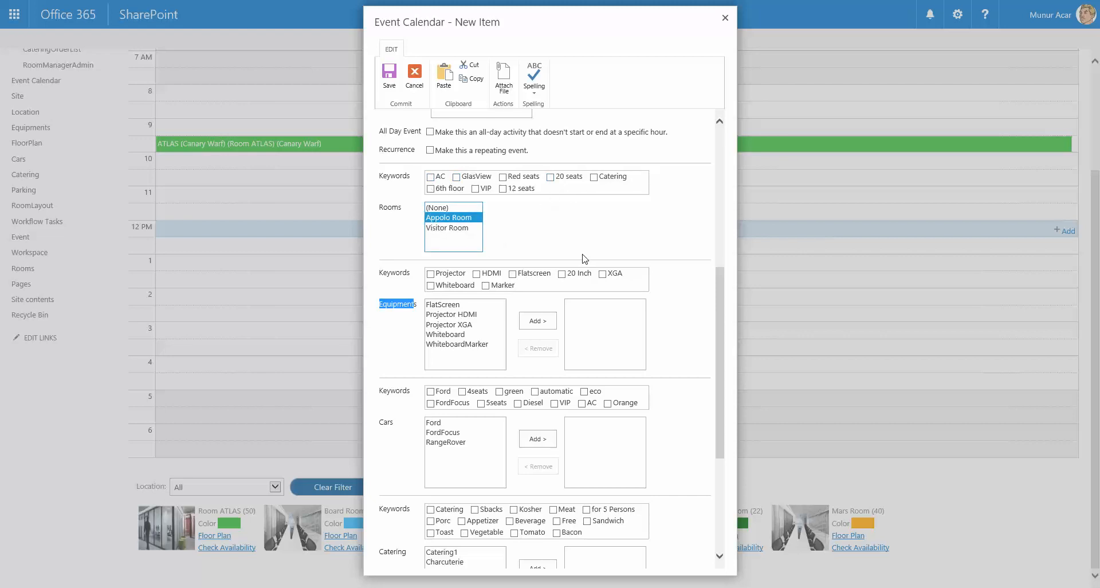
Add Projector HDMI to the event's selected equipment
{"action": "scroll", "coordinate": [583, 258], "scroll_direction": "down", "scroll_amount": 1}
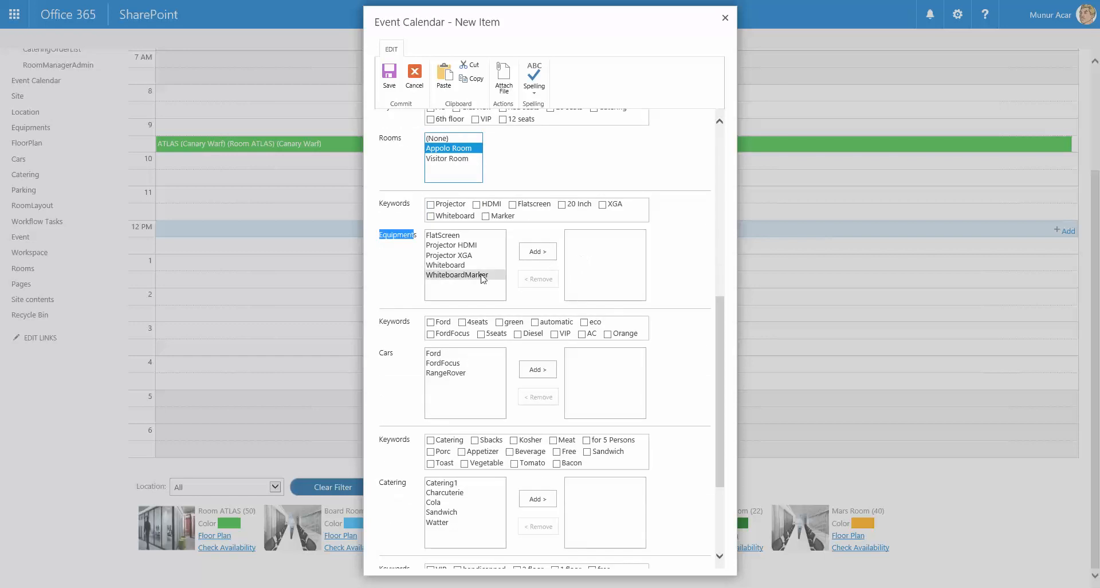
{"action": "left_click", "coordinate": [454, 245]}
{"action": "left_click", "coordinate": [537, 251]}
{"action": "scroll", "coordinate": [593, 308], "scroll_direction": "down", "scroll_amount": 1}
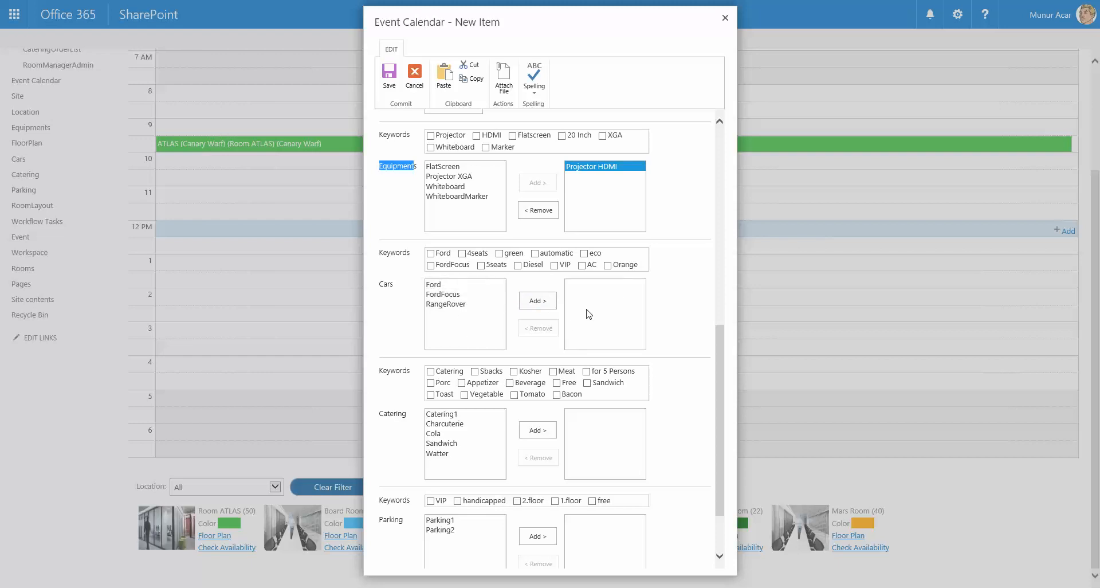
Add Charcuterie catering and the Parking2 space to the new event and save the booking
{"action": "left_click", "coordinate": [458, 423]}
{"action": "left_click", "coordinate": [537, 429]}
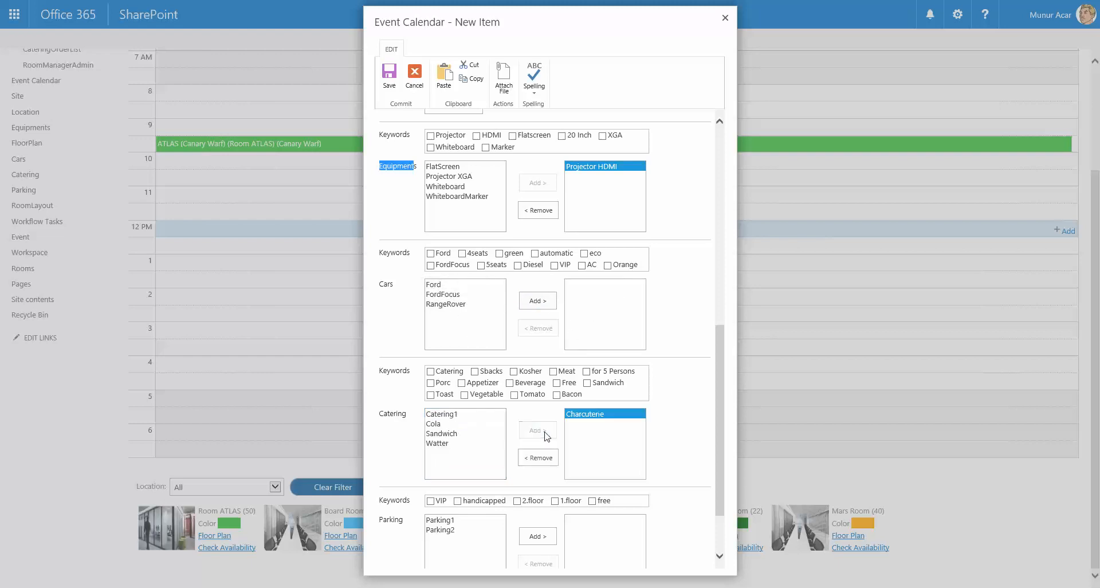
{"action": "scroll", "coordinate": [526, 463], "scroll_direction": "down", "scroll_amount": 2}
{"action": "left_click", "coordinate": [453, 450]}
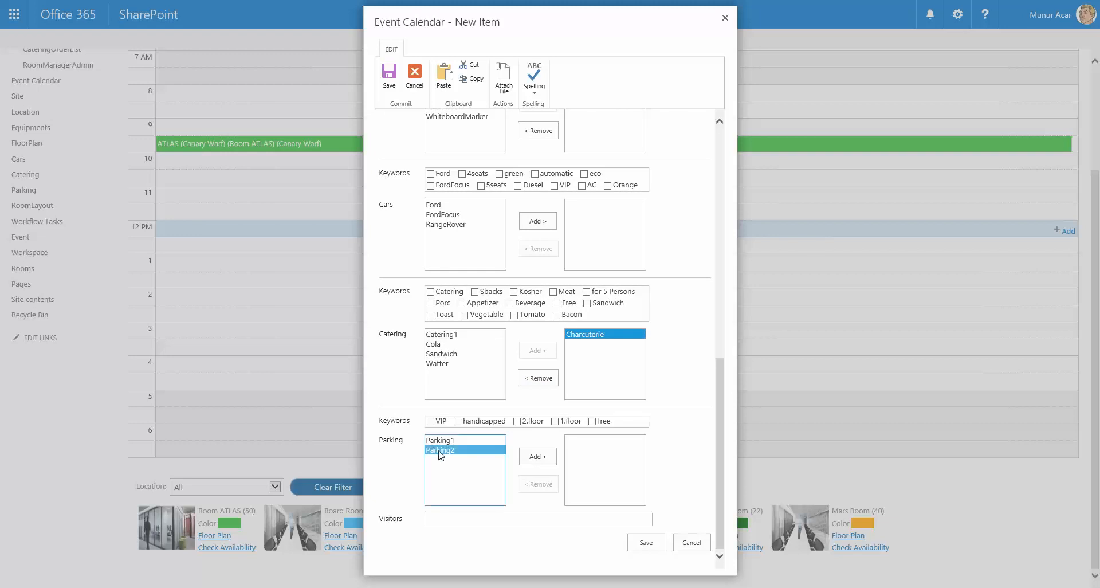
{"action": "left_click", "coordinate": [538, 458]}
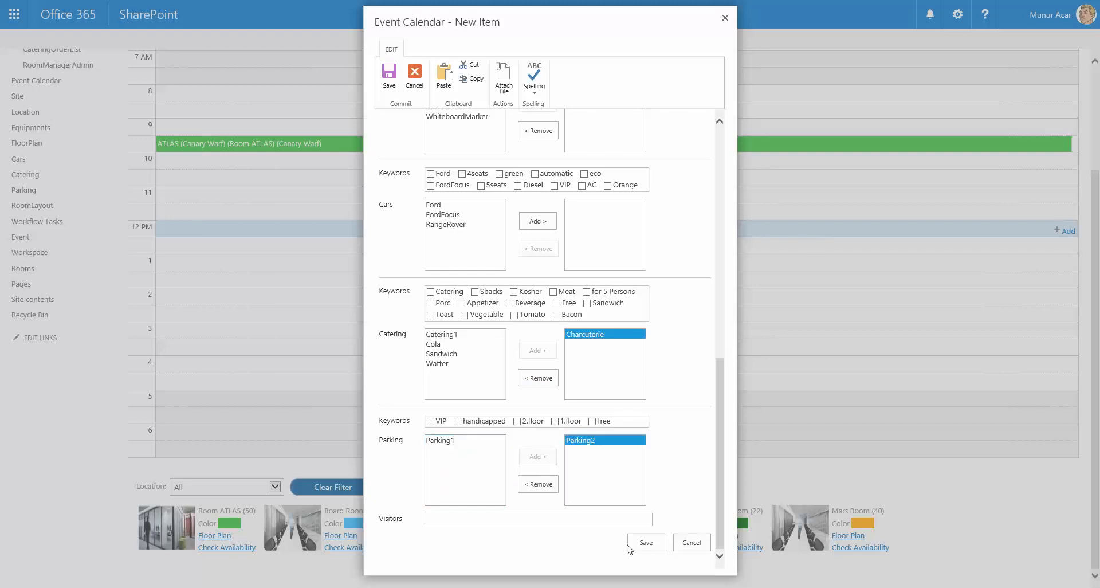
{"action": "left_click", "coordinate": [646, 544]}
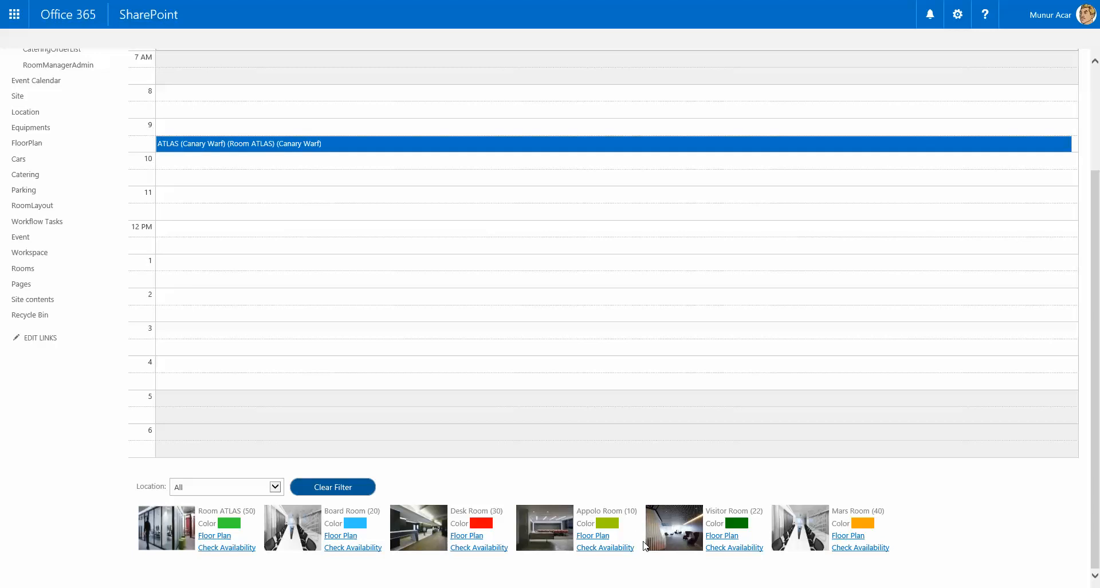
Open the All Events list, review the Test Meeting entry's booking details and close them
{"action": "scroll", "coordinate": [685, 352], "scroll_direction": "up", "scroll_amount": 3}
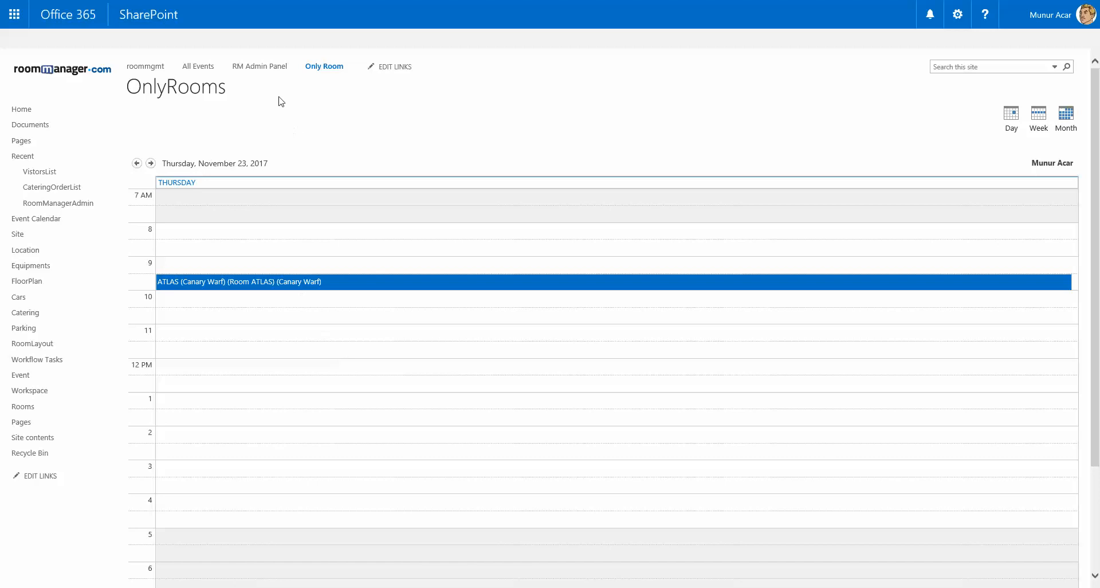
{"action": "left_click", "coordinate": [205, 67]}
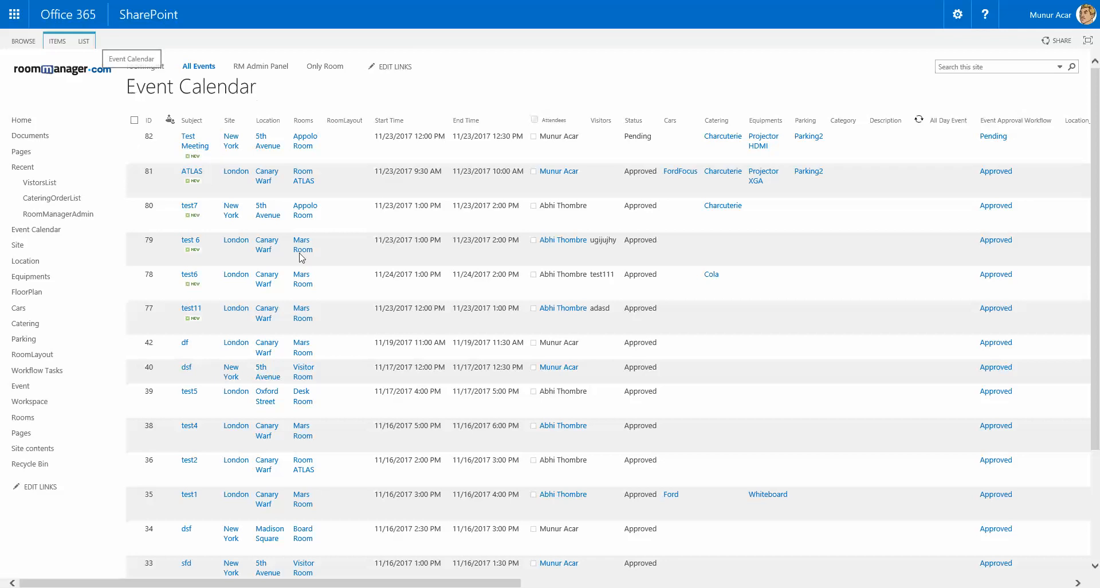
{"action": "left_click_drag", "start_coordinate": [512, 584], "coordinate": [365, 568]}
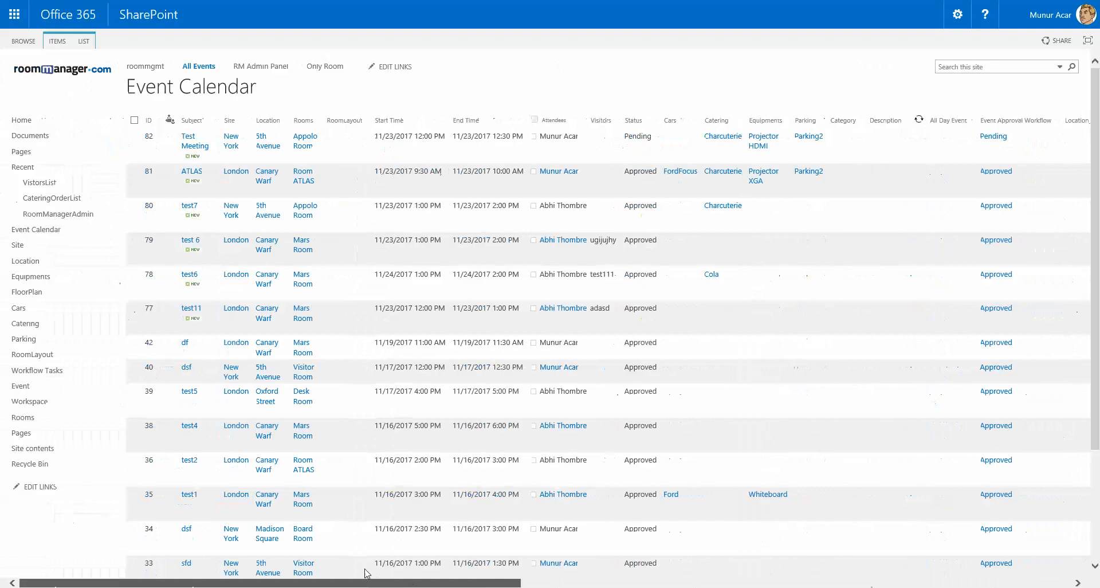
{"action": "left_click", "coordinate": [185, 144]}
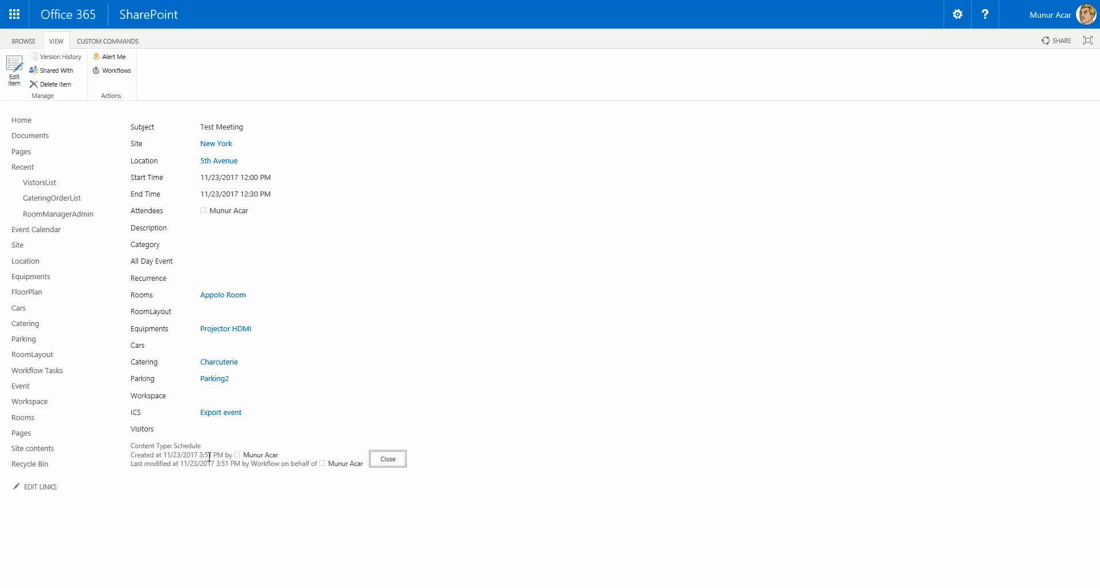
{"action": "left_click", "coordinate": [396, 461]}
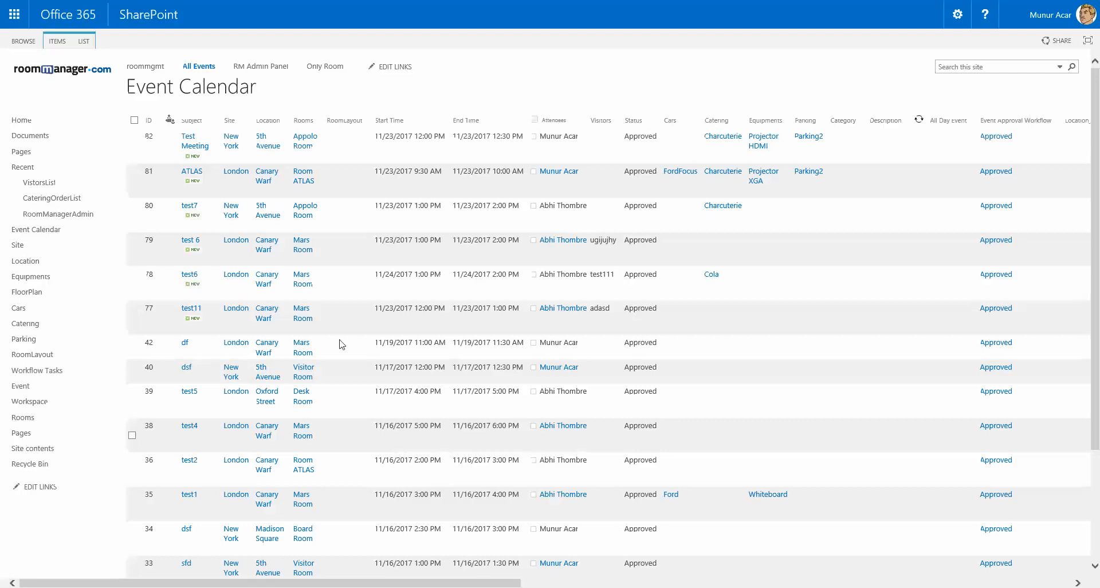
Go to the Only Room calendar, view the Test Meeting booking on November 23 and close its details
{"action": "left_click", "coordinate": [325, 68]}
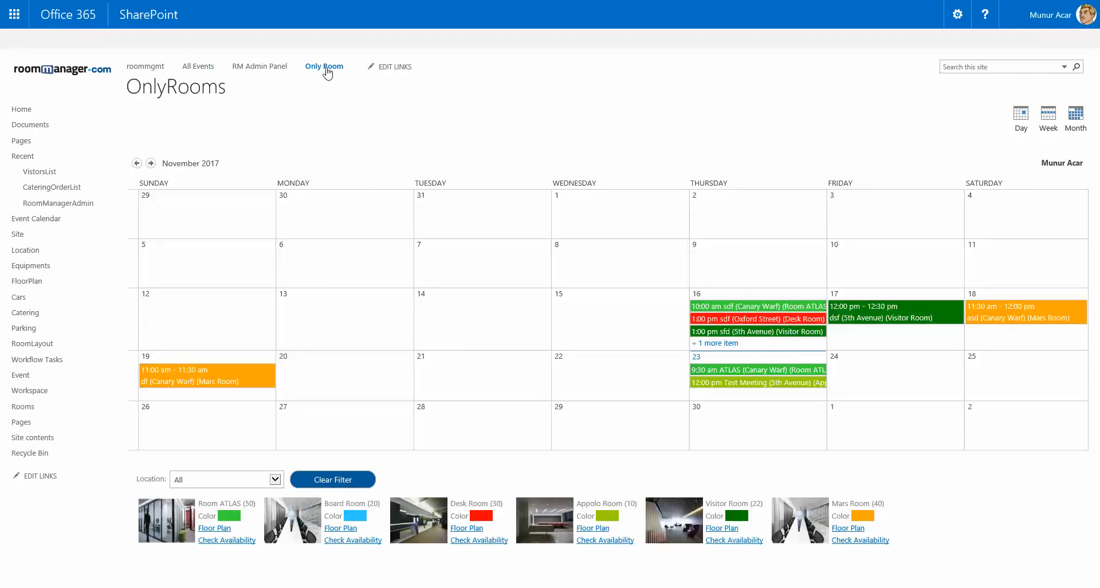
{"action": "left_click", "coordinate": [770, 385]}
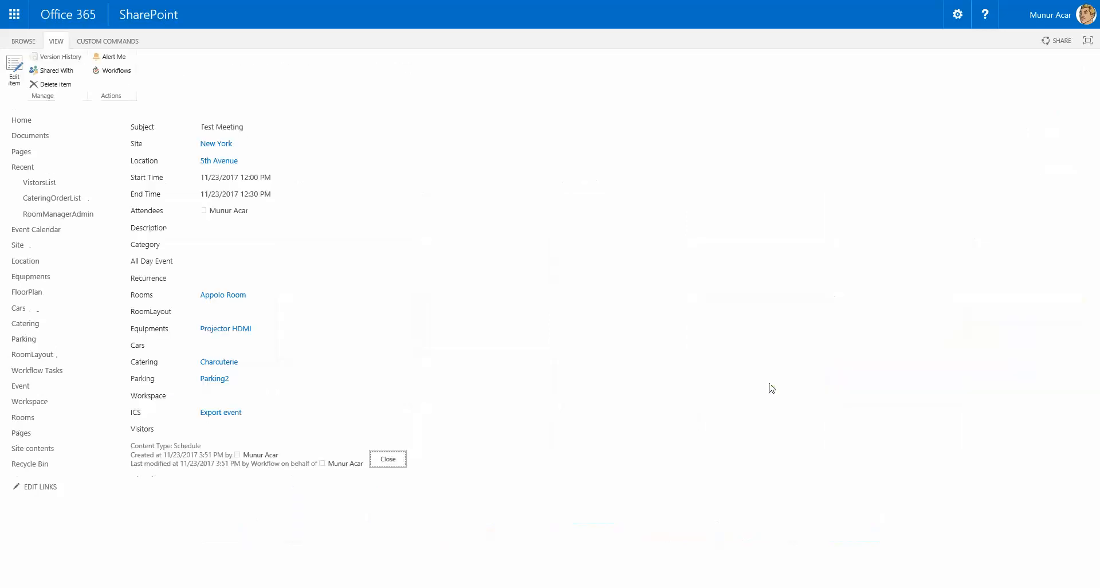
{"action": "left_click", "coordinate": [386, 461]}
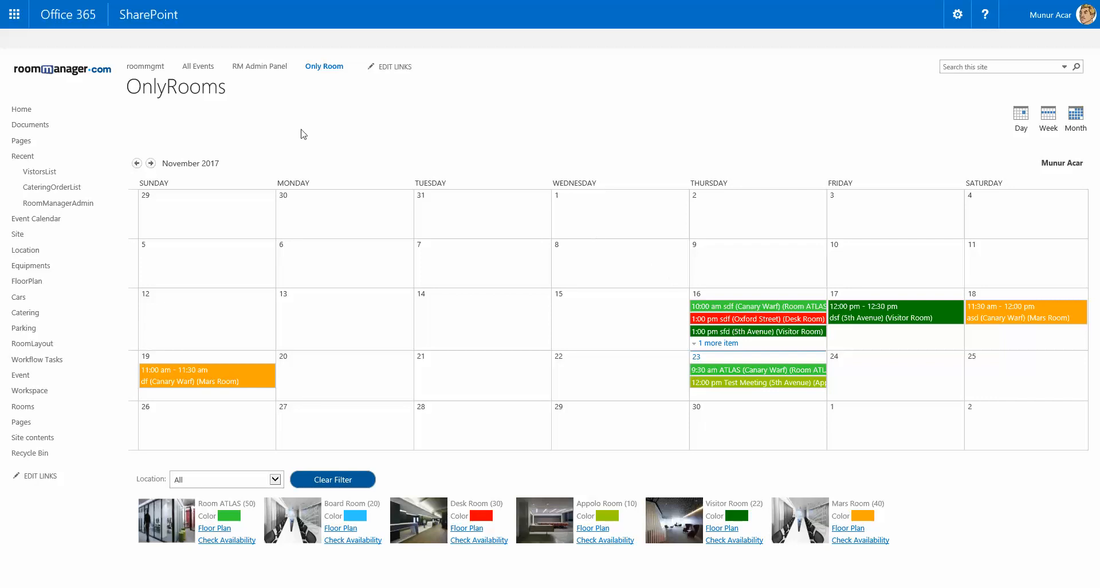
Bring up the Office 365 app launcher to reach the Mail app
{"action": "left_click", "coordinate": [11, 23]}
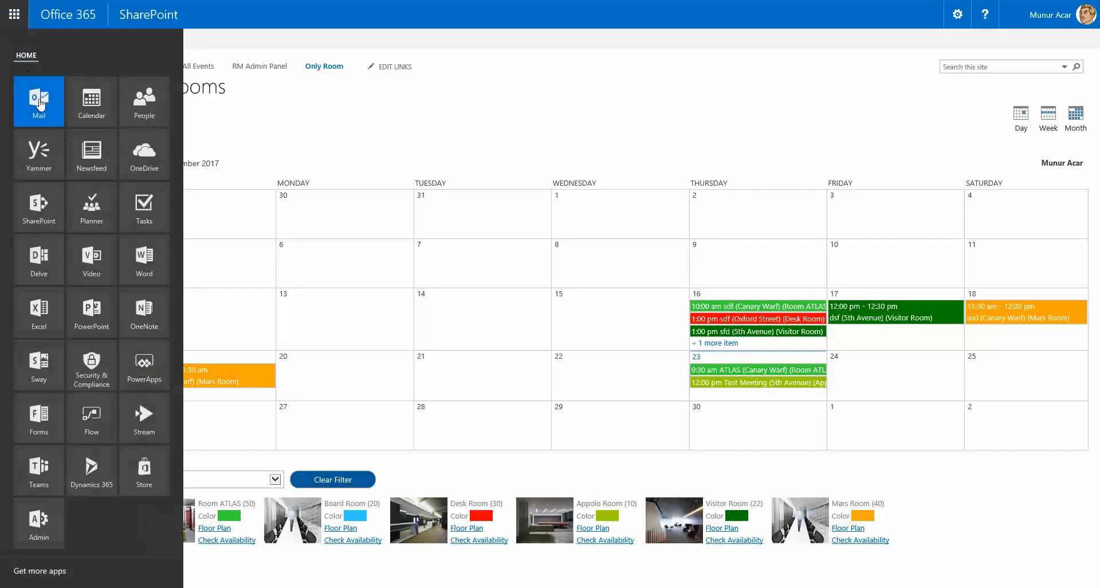